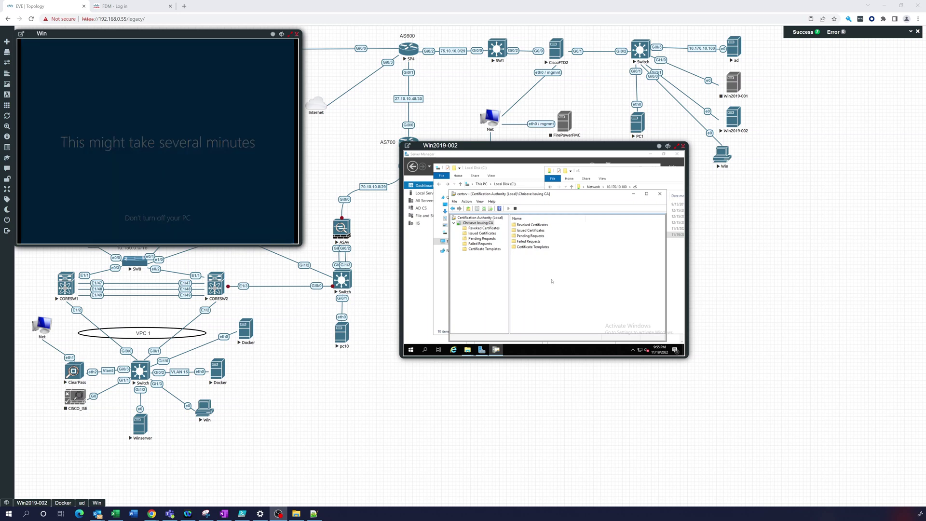
# Step: Bring up the Win node's console and let it boot to the Windows 10 desktop
pyautogui.click(732, 84)
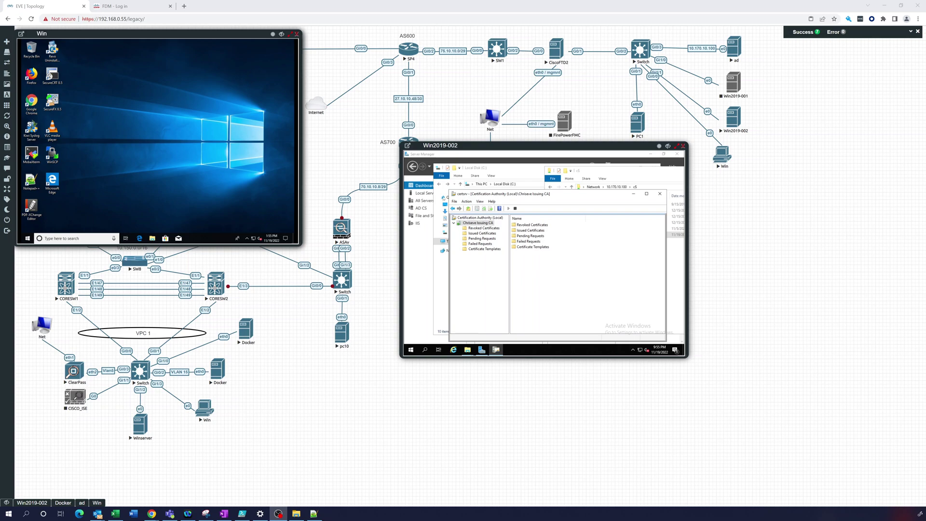
# Step: Set aside ADUC and show the Certificate Trust Policy GPO's full Settings report, including its root CA certificate
pyautogui.moveTo(190, 37); pyautogui.dragTo(252, 261)
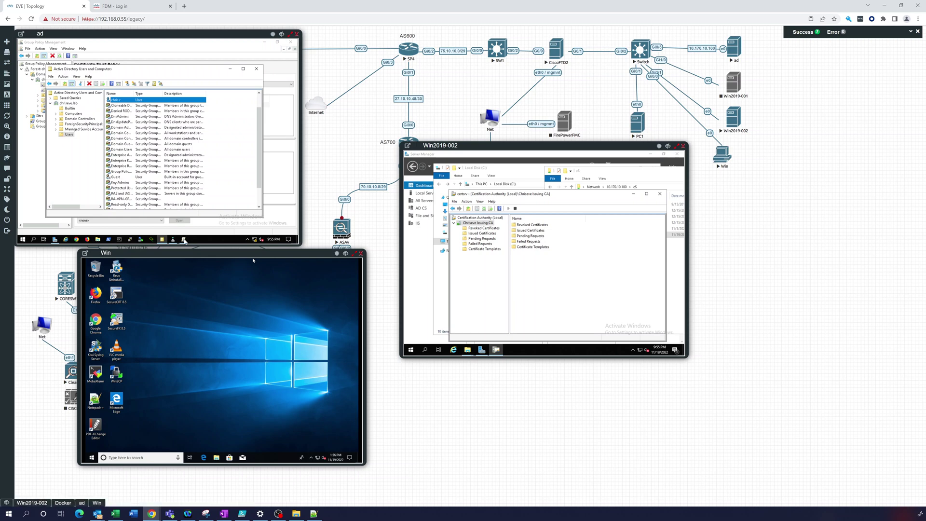
pyautogui.click(183, 239)
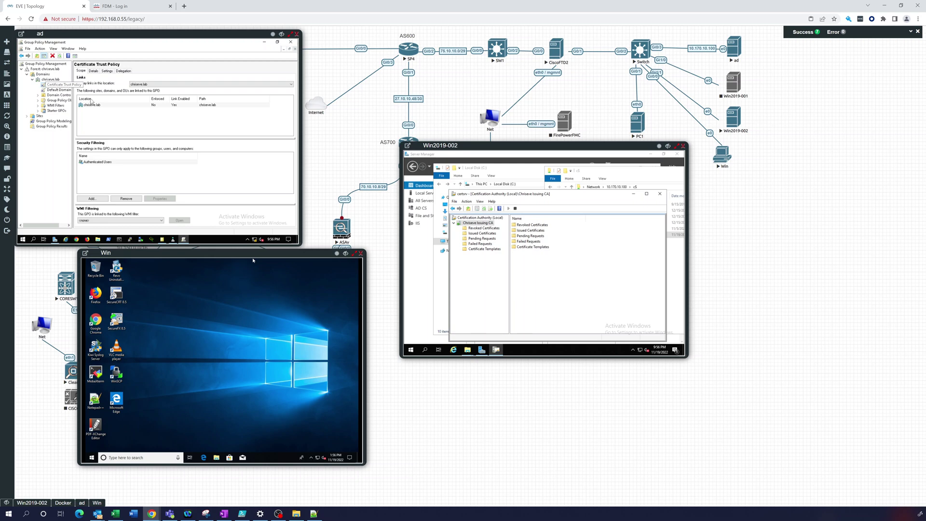
pyautogui.click(55, 85)
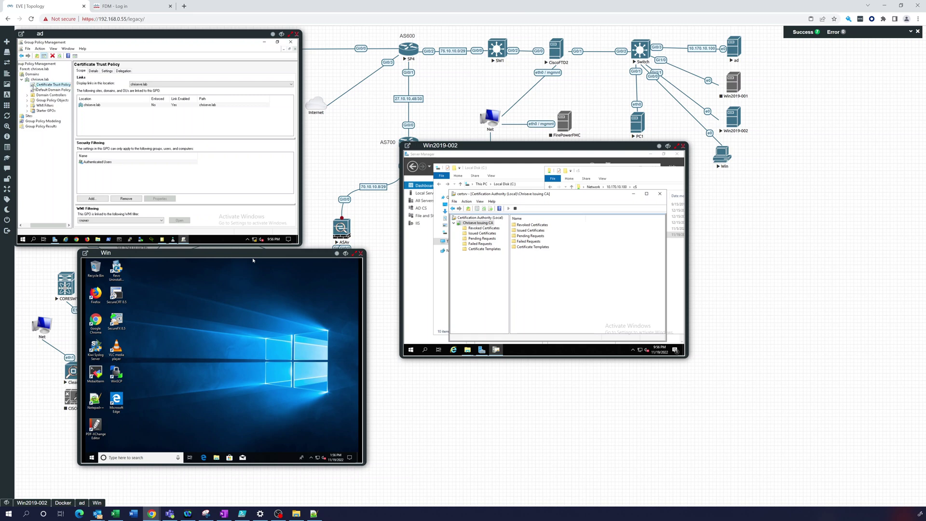
pyautogui.click(96, 72)
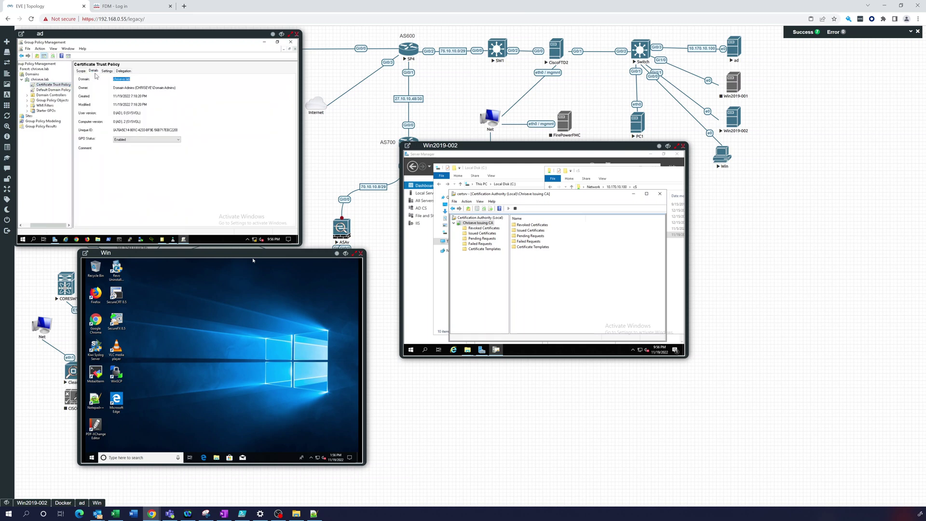
pyautogui.click(104, 72)
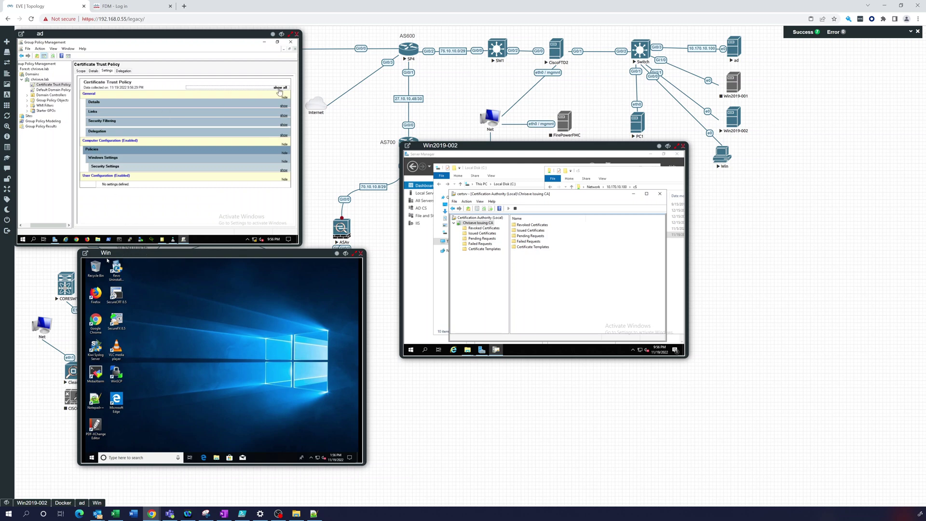
pyautogui.click(279, 90)
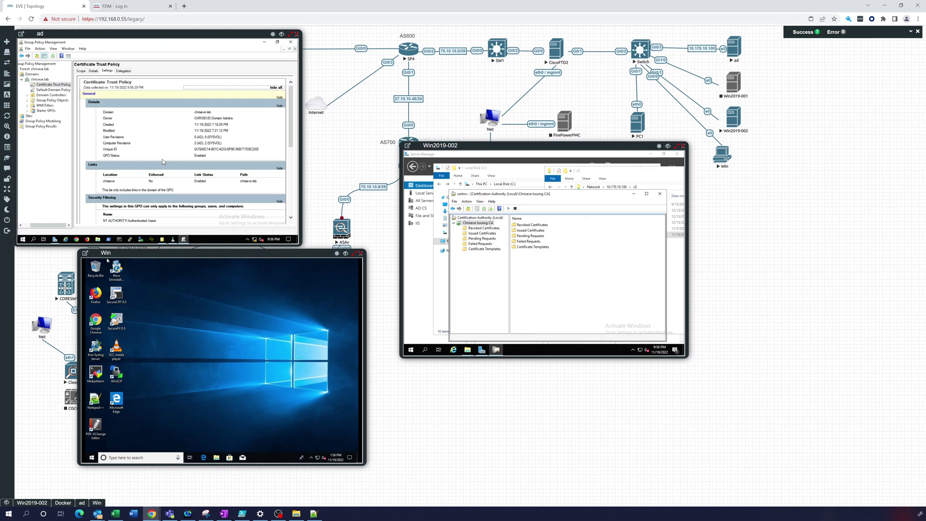
pyautogui.scroll(-5, 163, 161)
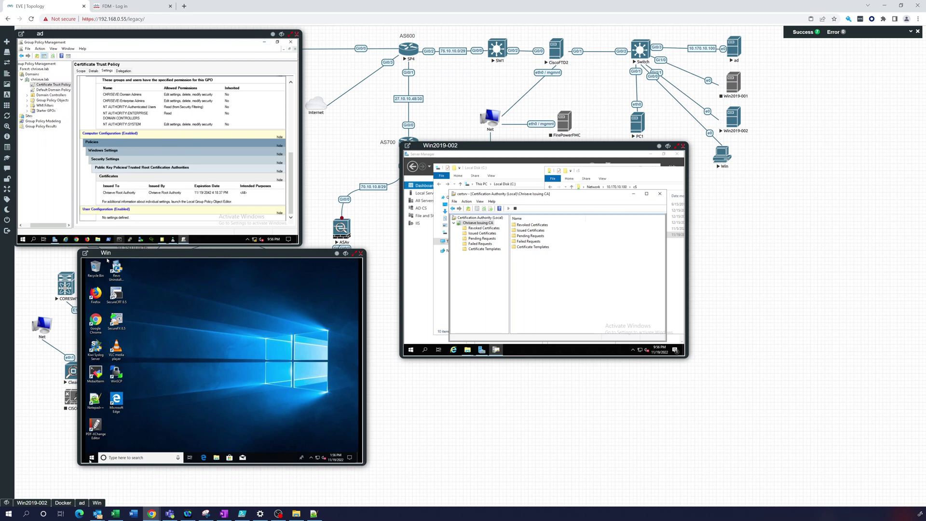
# Step: Search 'computer cer' and launch Manage computer certificates with administrator approval
pyautogui.click(91, 457)
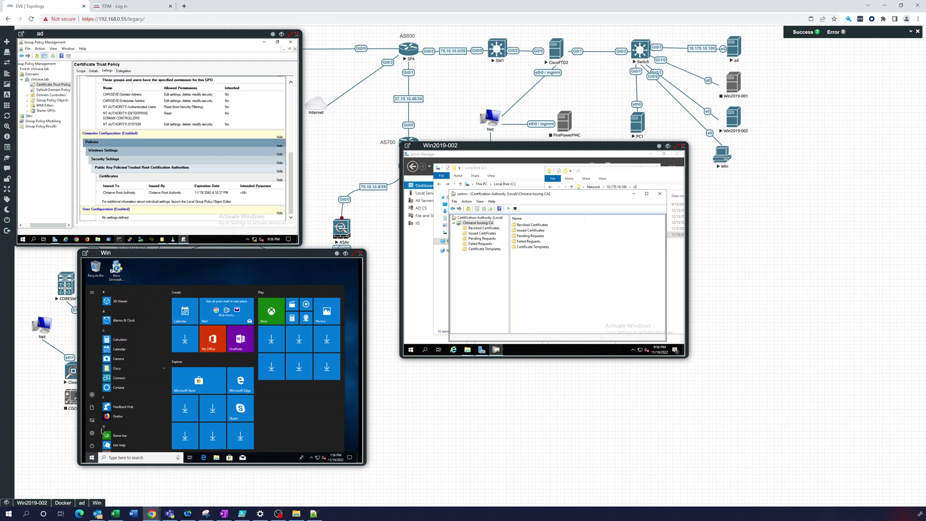
pyautogui.write('com')
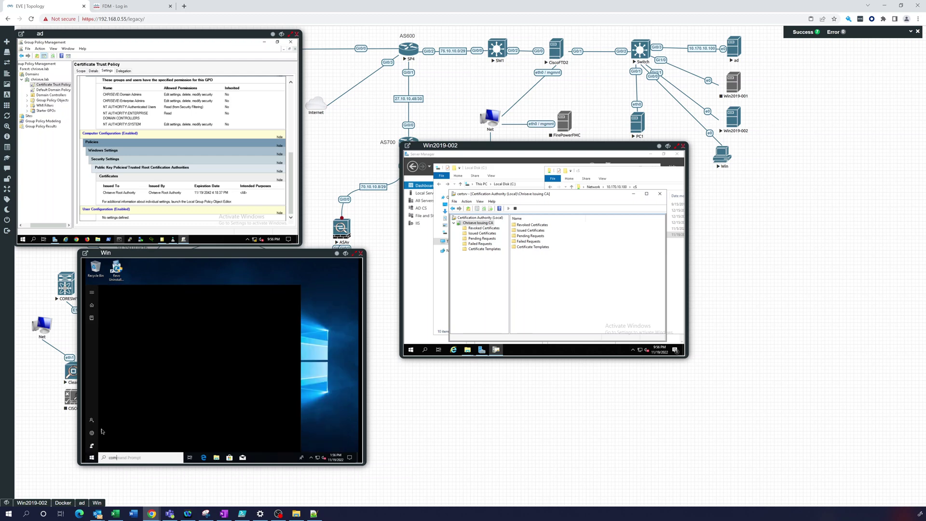
pyautogui.write('puter')
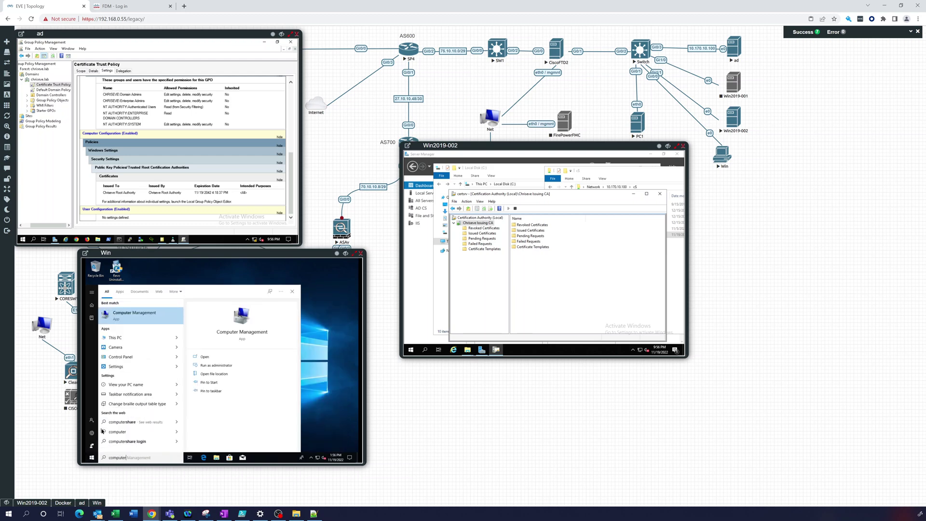
pyautogui.write(' cer')
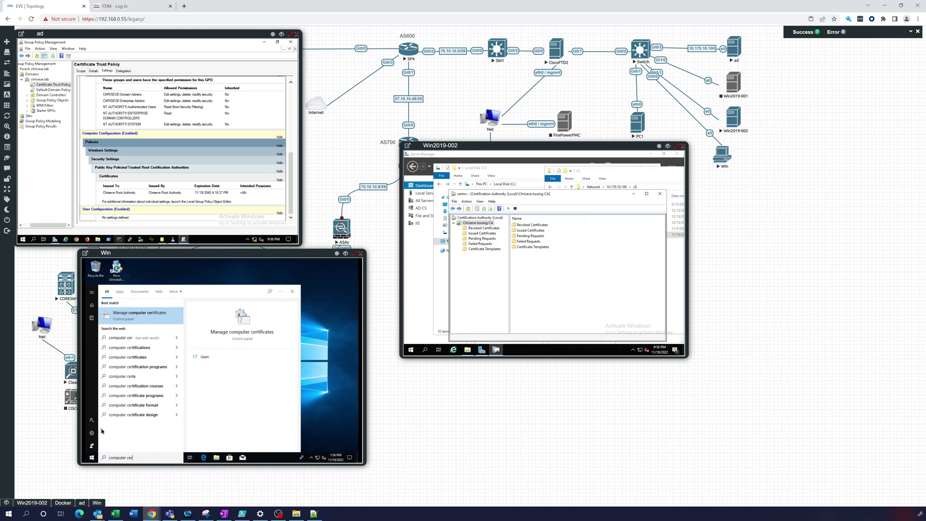
pyautogui.click(145, 315)
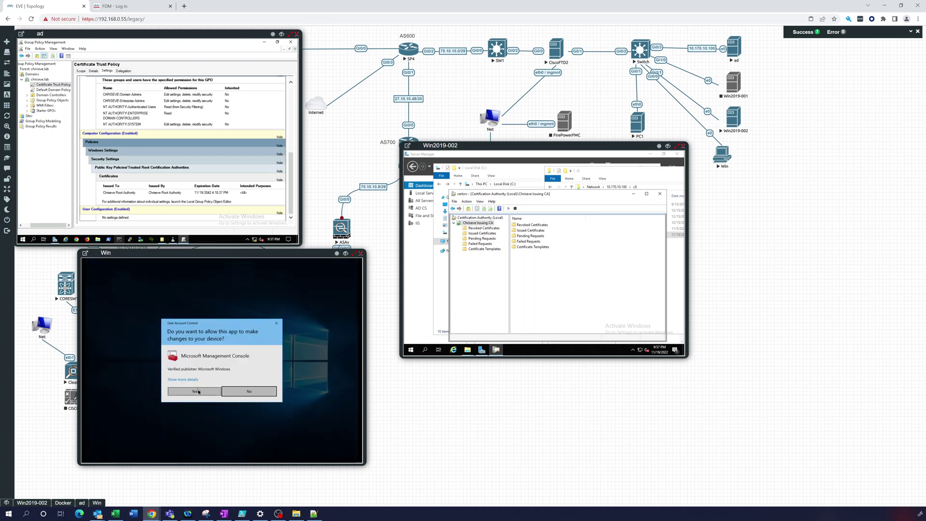
pyautogui.click(197, 391)
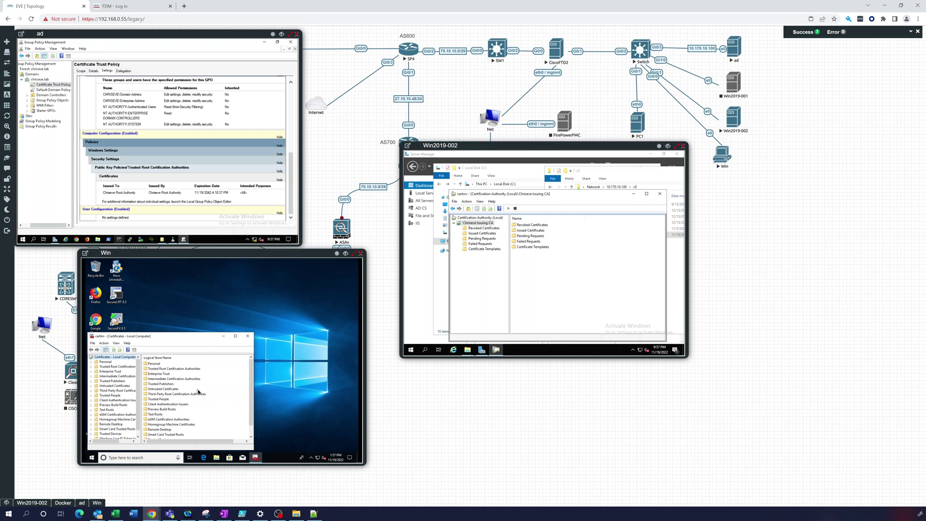
# Step: Maximize certlm and list the Trusted Root Certification Authorities certificates
pyautogui.doubleClick(181, 336)
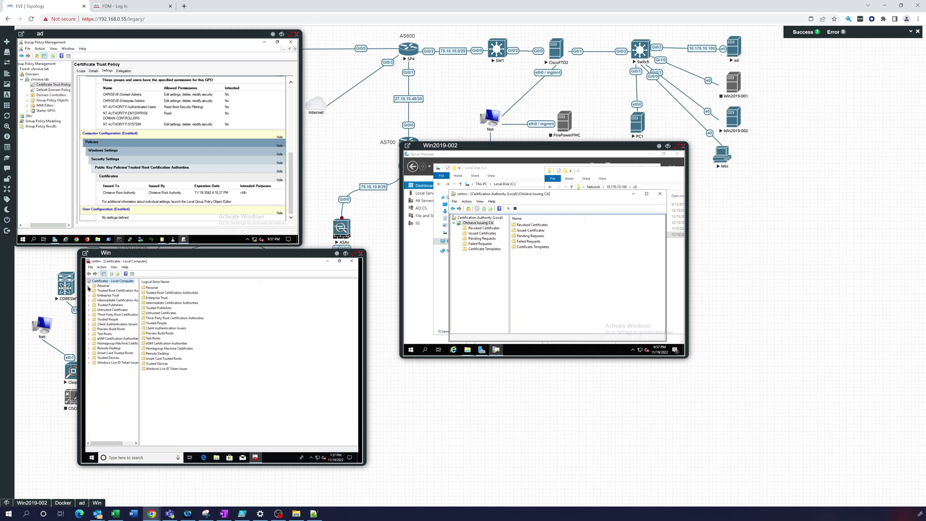
pyautogui.click(102, 286)
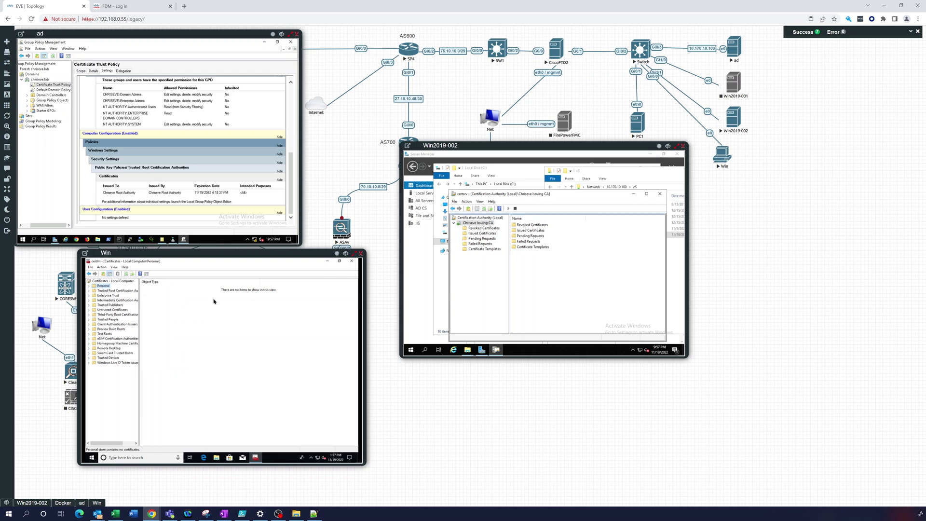
pyautogui.click(105, 291)
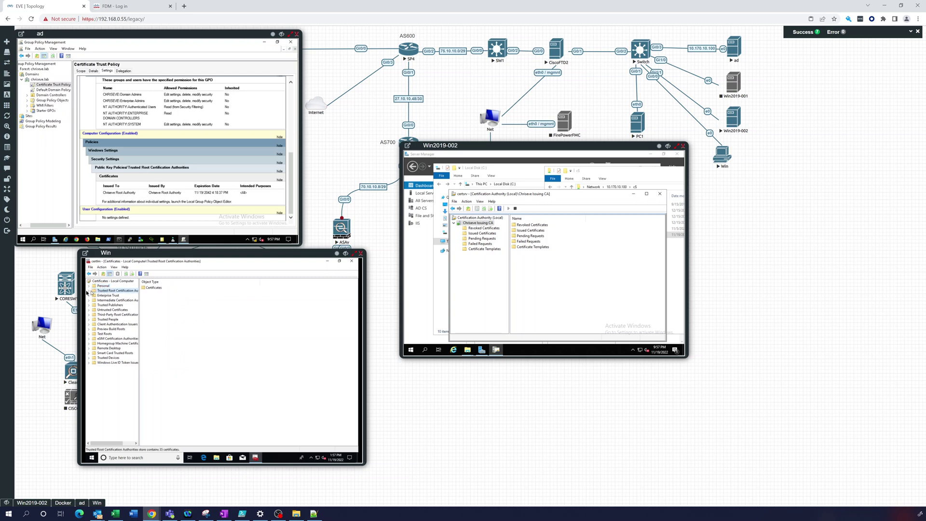
pyautogui.click(89, 291)
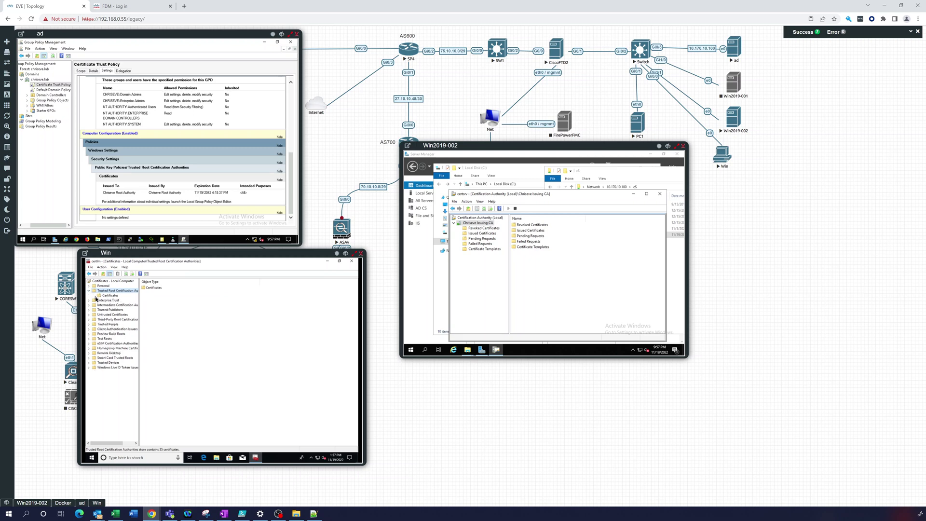
pyautogui.click(104, 295)
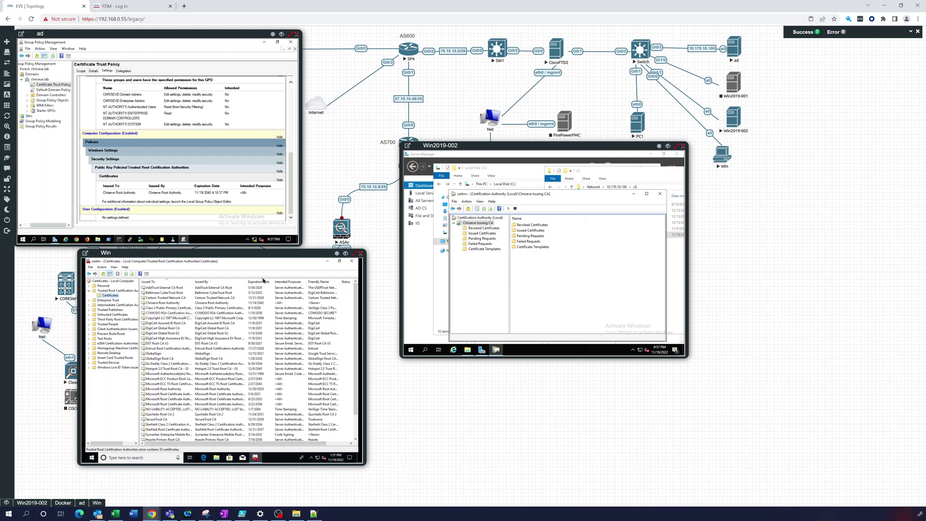
pyautogui.scroll(-2, 259, 348)
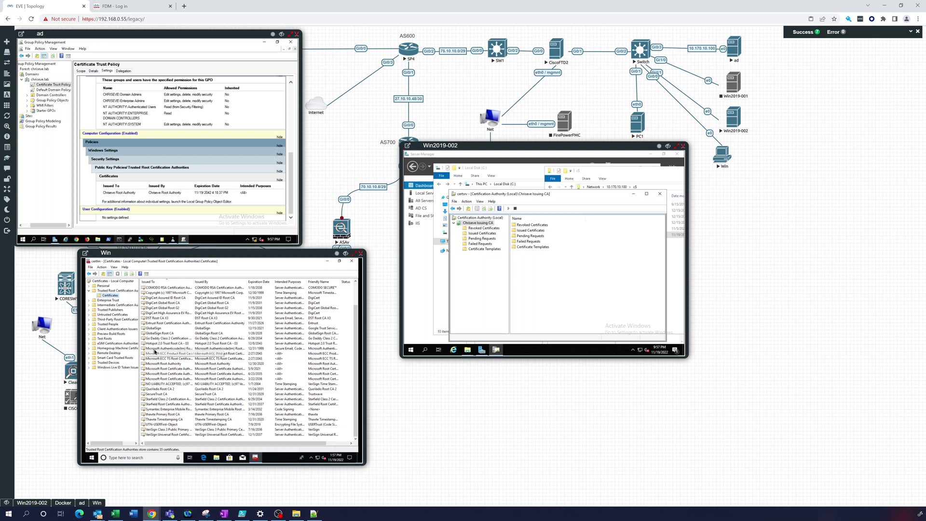
pyautogui.scroll(2, 154, 351)
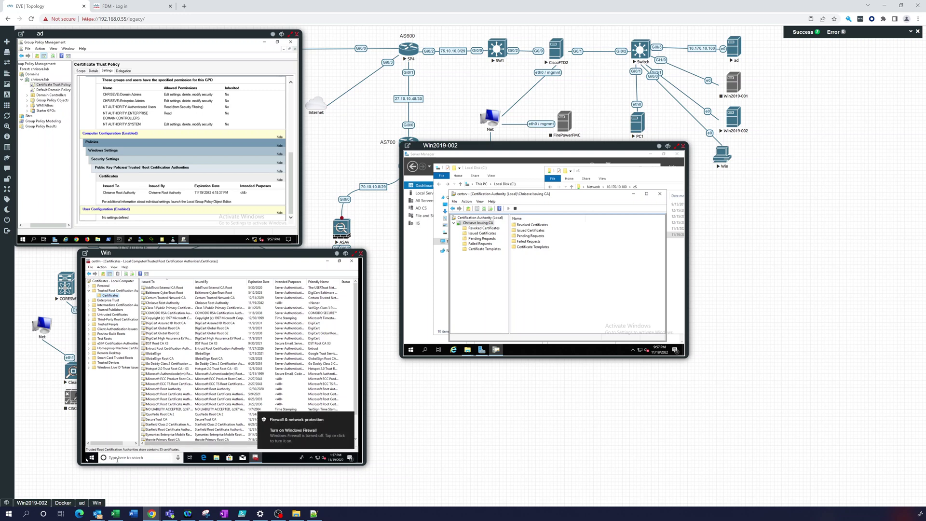
# Step: Run gpupdate in a Command Prompt, then return to the certificates console
pyautogui.click(91, 458)
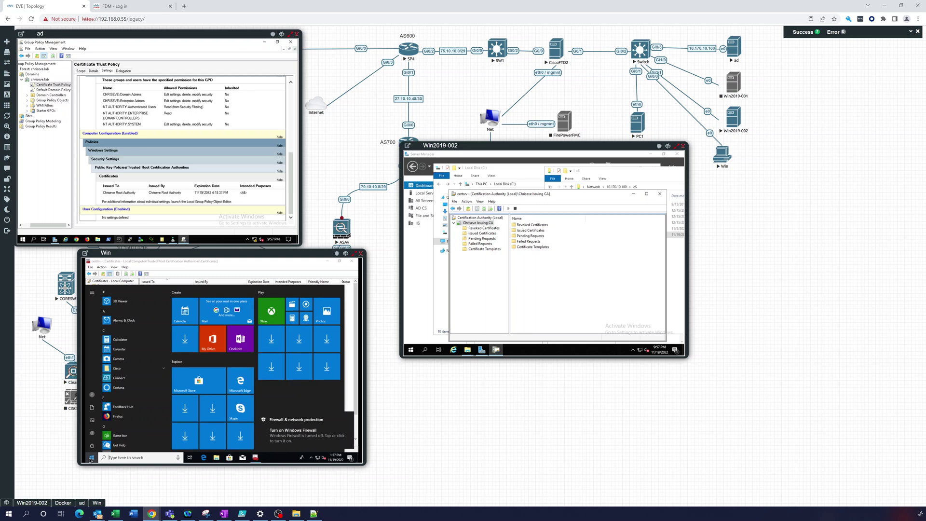
pyautogui.click(91, 458)
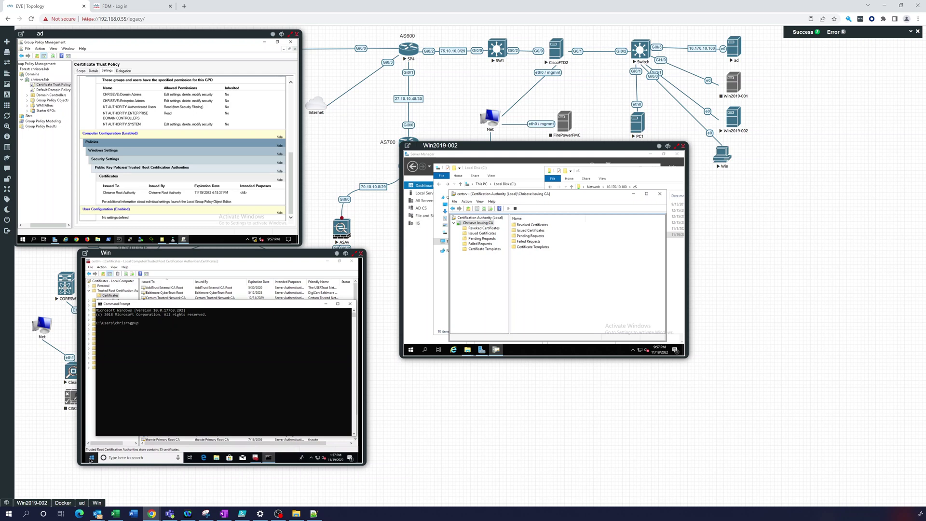
pyautogui.press('Return')
pyautogui.click(183, 270)
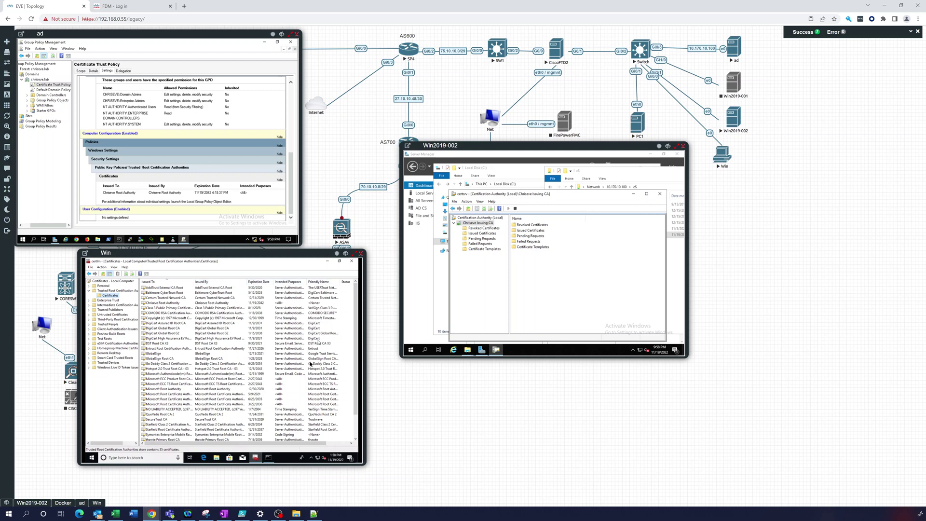
# Step: Refresh the trusted root certificates and select the Chriseve Root Authority certificate
pyautogui.scroll(-2, 310, 364)
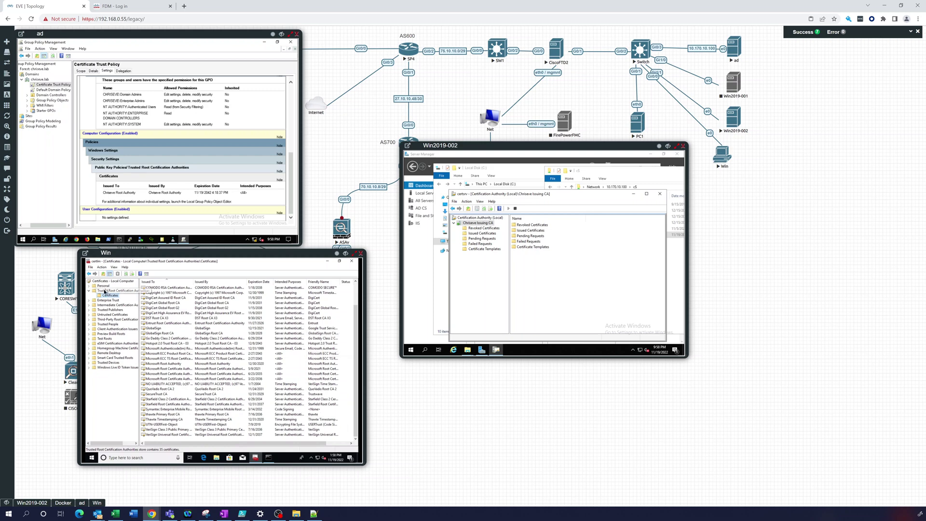
pyautogui.rightClick(103, 296)
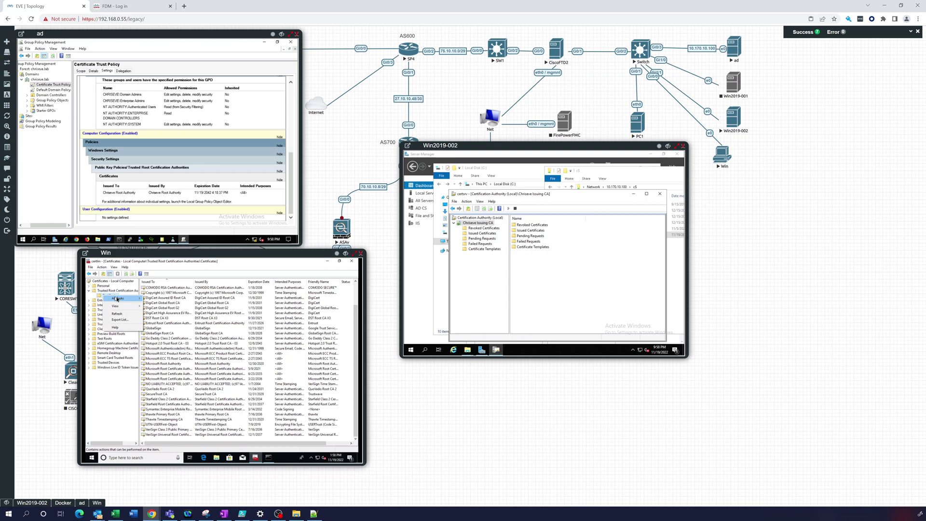
pyautogui.moveTo(117, 299)
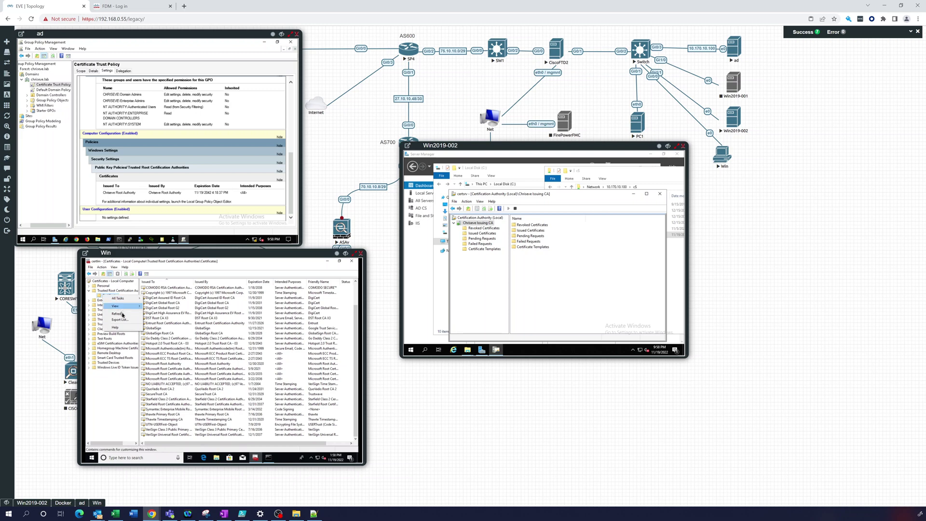
pyautogui.click(122, 314)
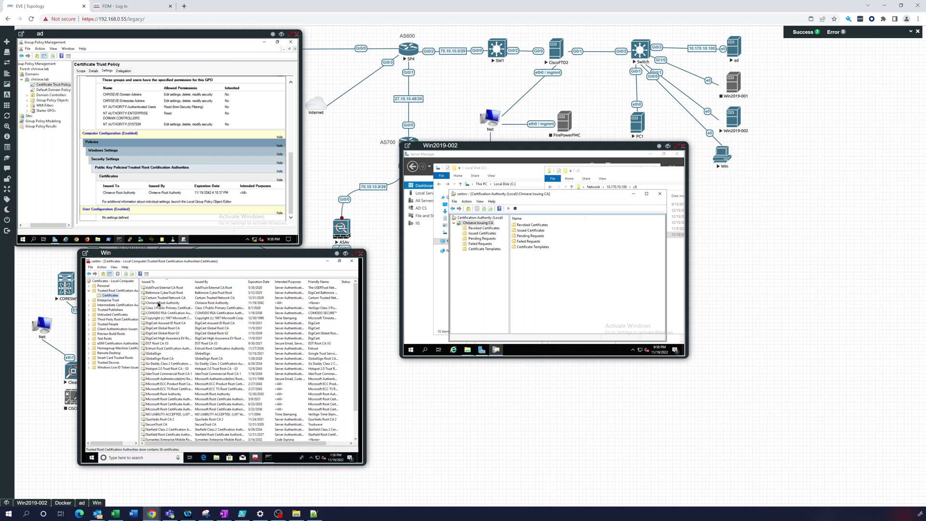
pyautogui.click(158, 303)
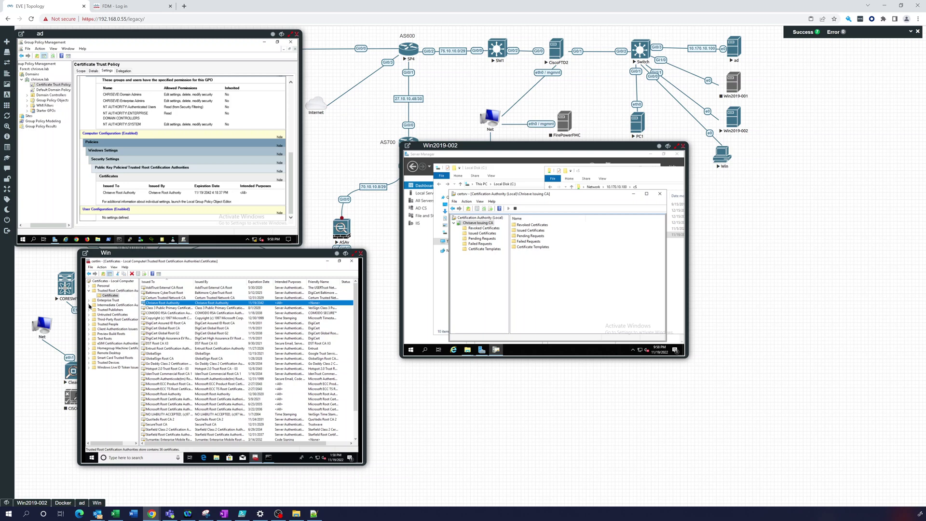
# Step: Check the Intermediate Certification Authorities store, then show the issuing CA's Certificate Templates in certsrv
pyautogui.click(89, 305)
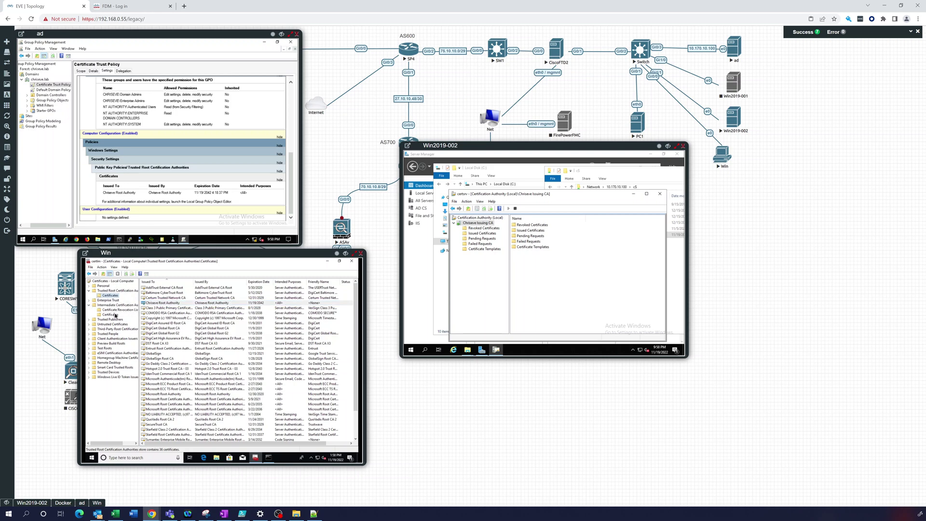
pyautogui.click(114, 315)
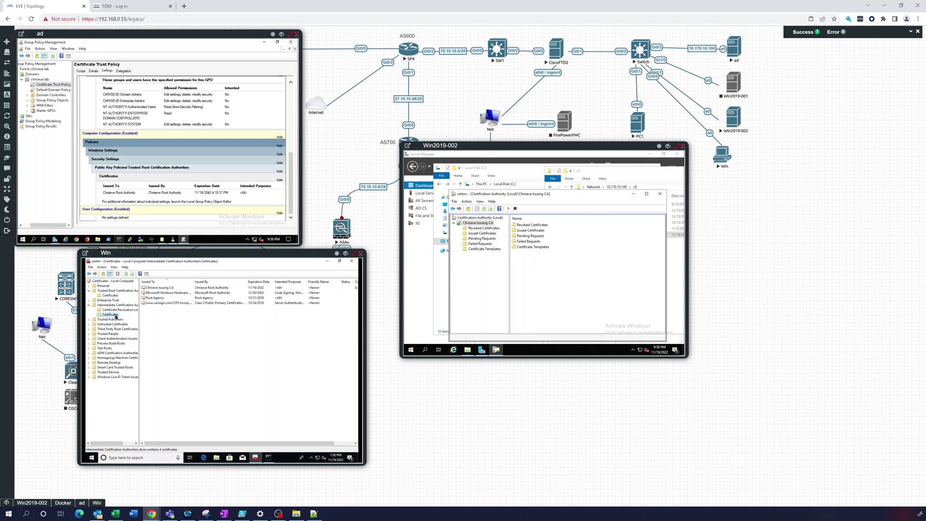
pyautogui.click(111, 295)
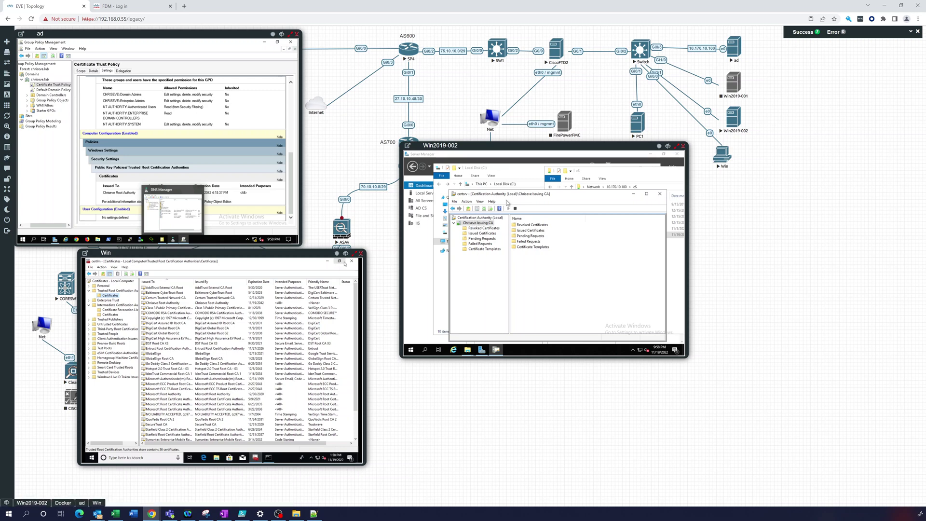
pyautogui.click(484, 249)
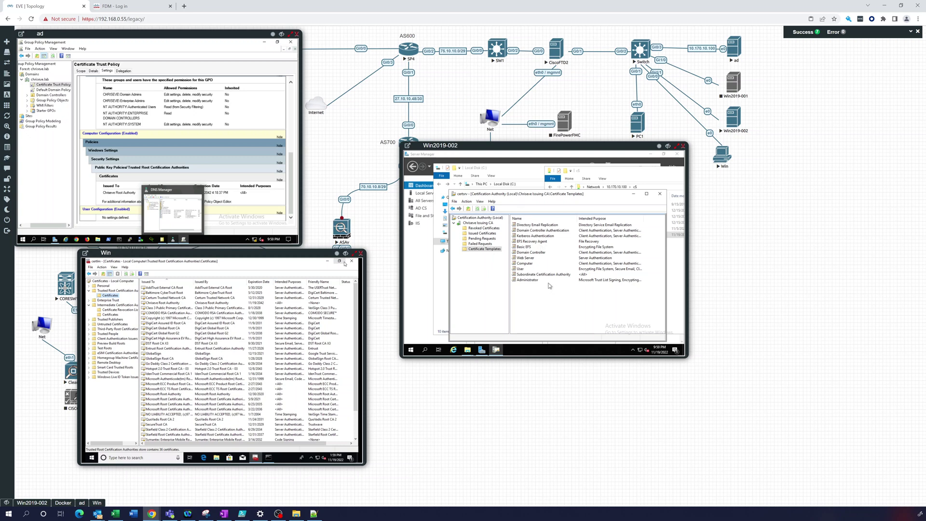
# Step: Select every listed certificate template, delete them all, and maximize the Certification Authority console
pyautogui.moveTo(519, 285); pyautogui.dragTo(513, 223)
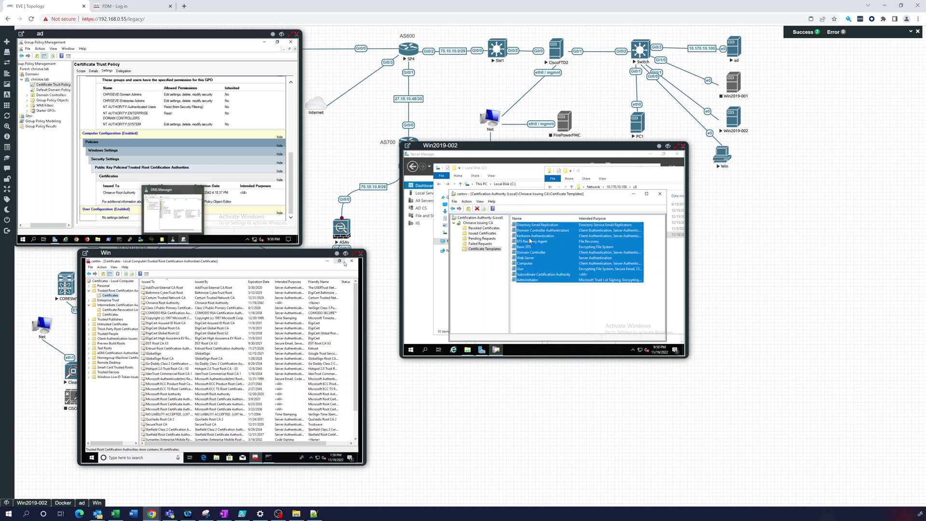
pyautogui.rightClick(529, 238)
pyautogui.click(541, 242)
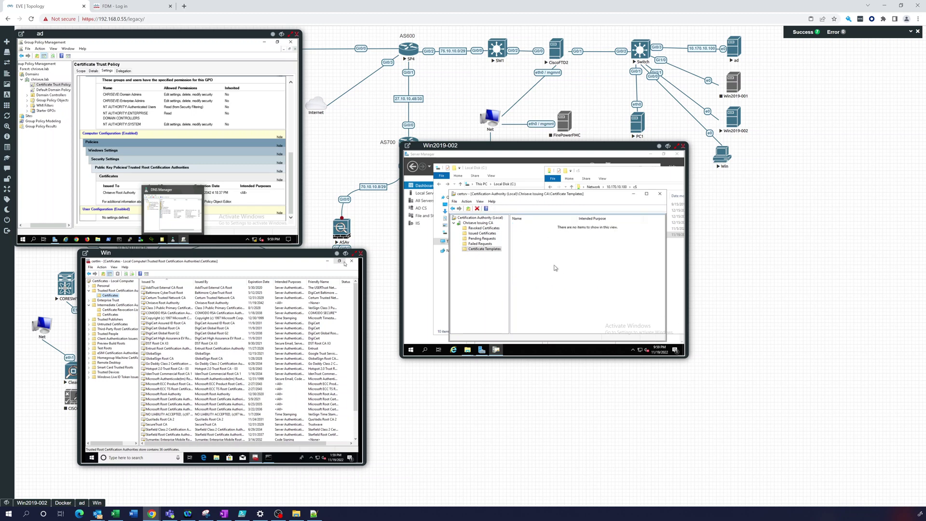
pyautogui.doubleClick(595, 196)
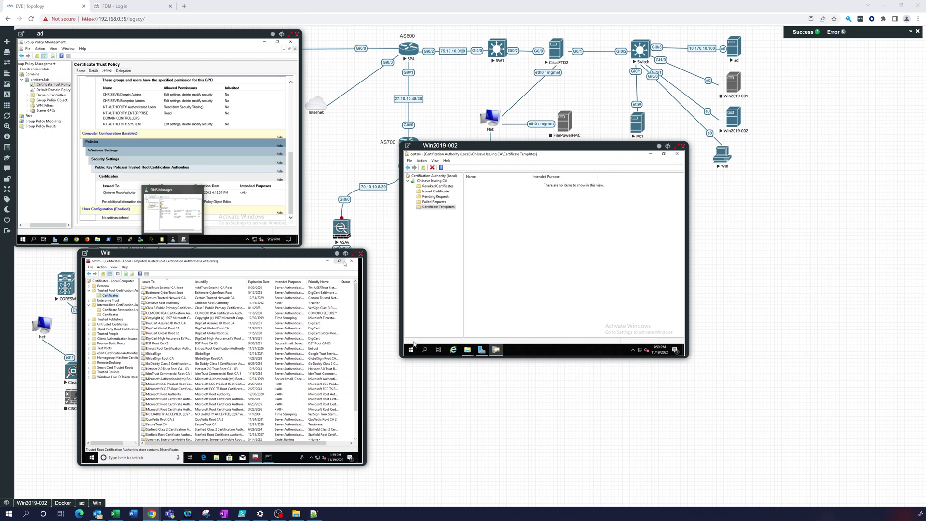
# Step: Use Manage on the Certificate Templates folder to open the Certificate Templates Console
pyautogui.rightClick(444, 208)
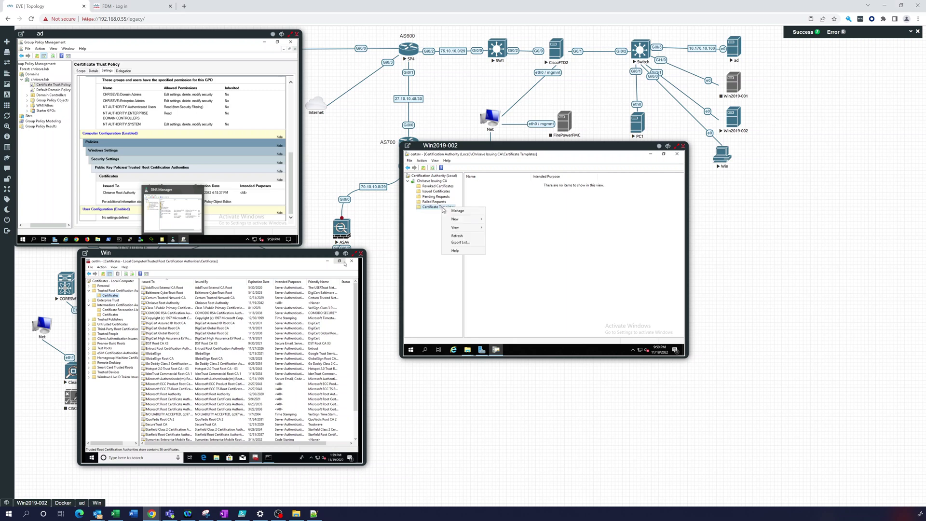
pyautogui.click(462, 212)
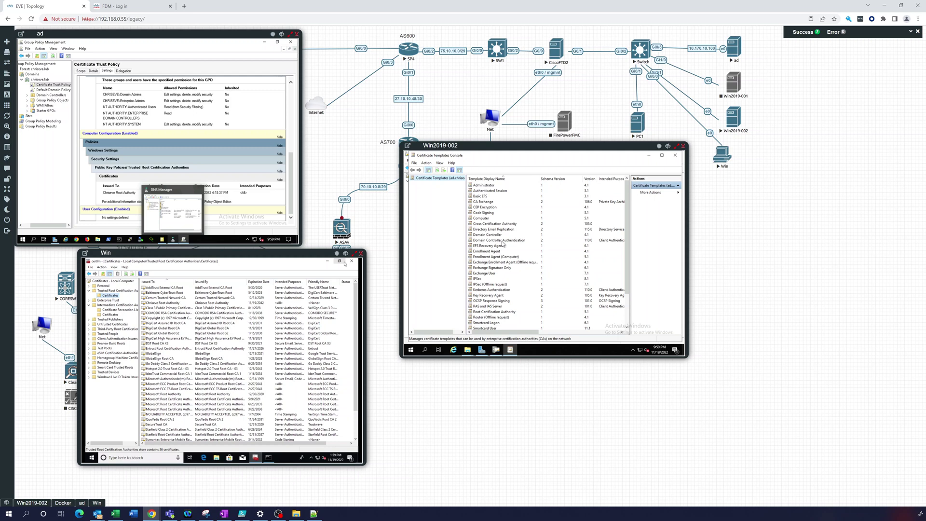
pyautogui.scroll(-3, 511, 278)
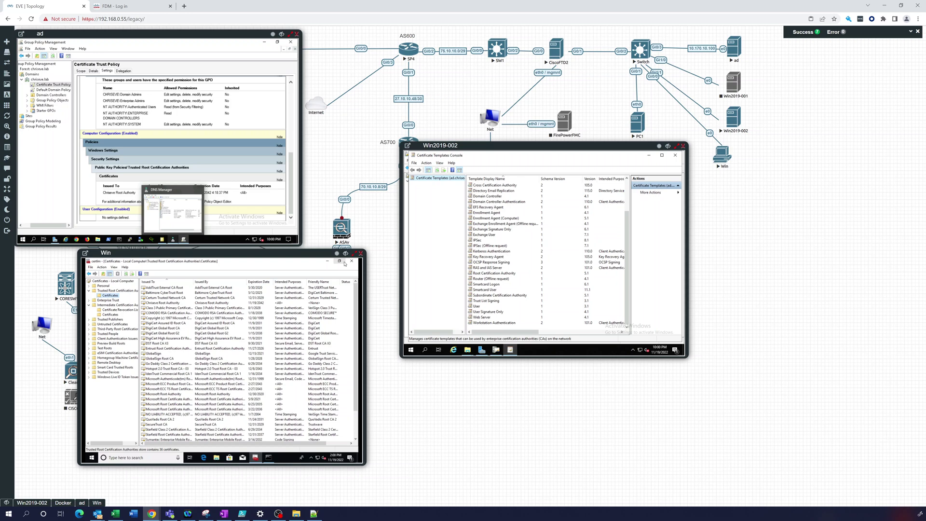
# Step: Duplicate Workstation Authentication and rename the copy to Chriseve Workstation Authentication
pyautogui.rightClick(495, 323)
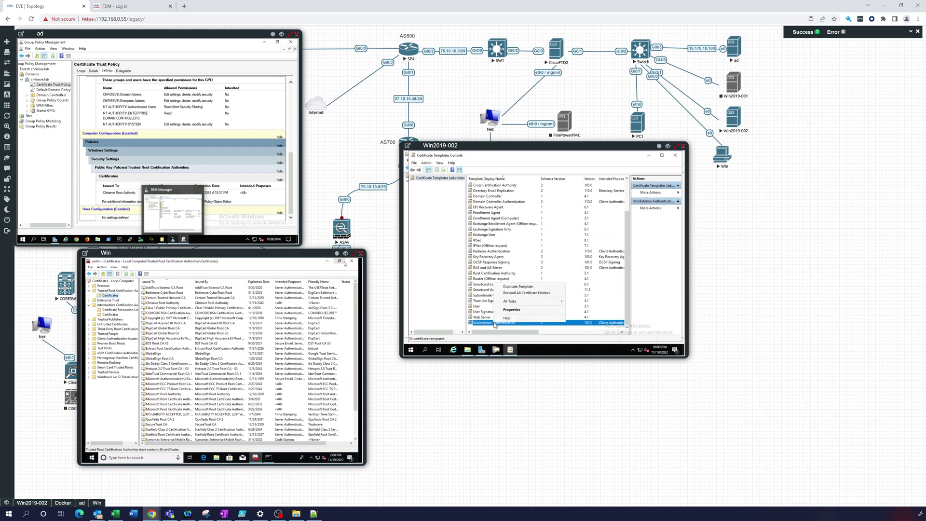
pyautogui.click(528, 288)
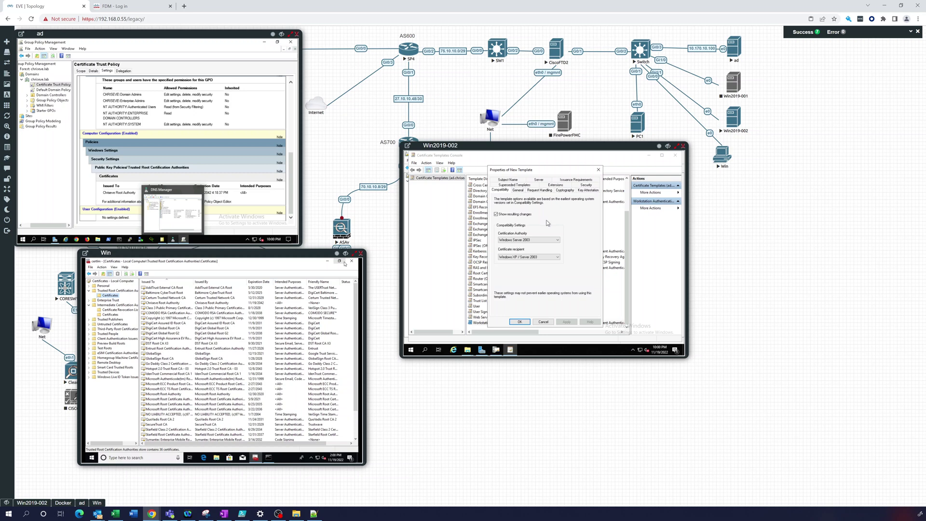
pyautogui.click(517, 190)
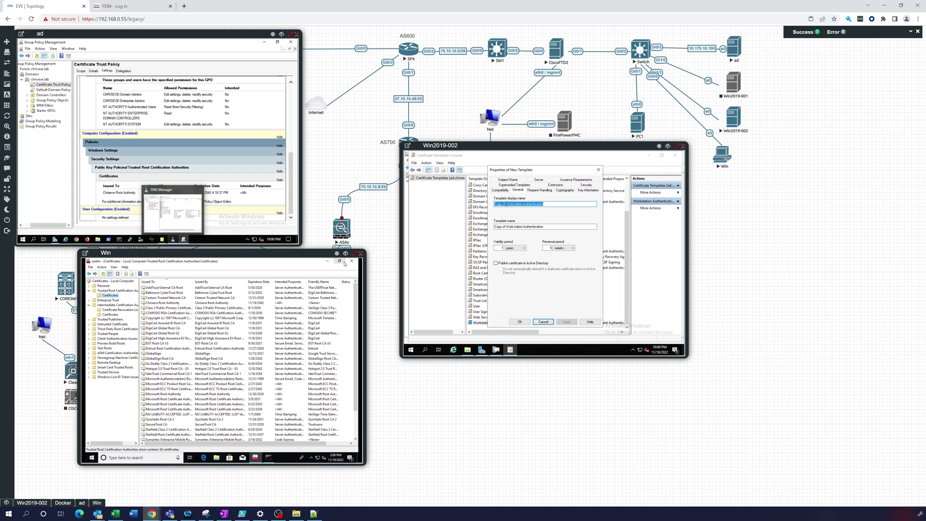
pyautogui.moveTo(506, 204); pyautogui.dragTo(486, 207)
pyautogui.write('Chris')
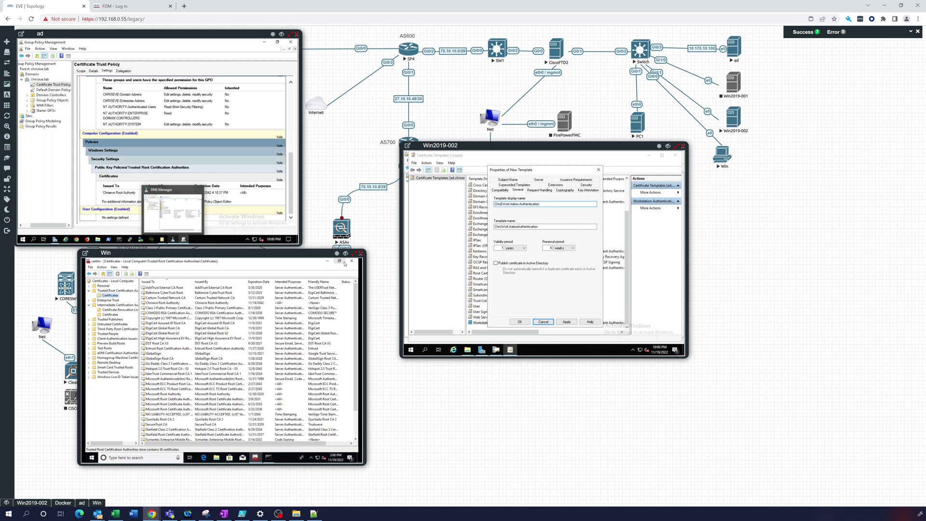
pyautogui.write('eve')
pyautogui.click(513, 227)
pyautogui.click(507, 227)
# Step: Allow Domain Computers Enroll and Autoenroll on the new template, then save it
pyautogui.click(585, 185)
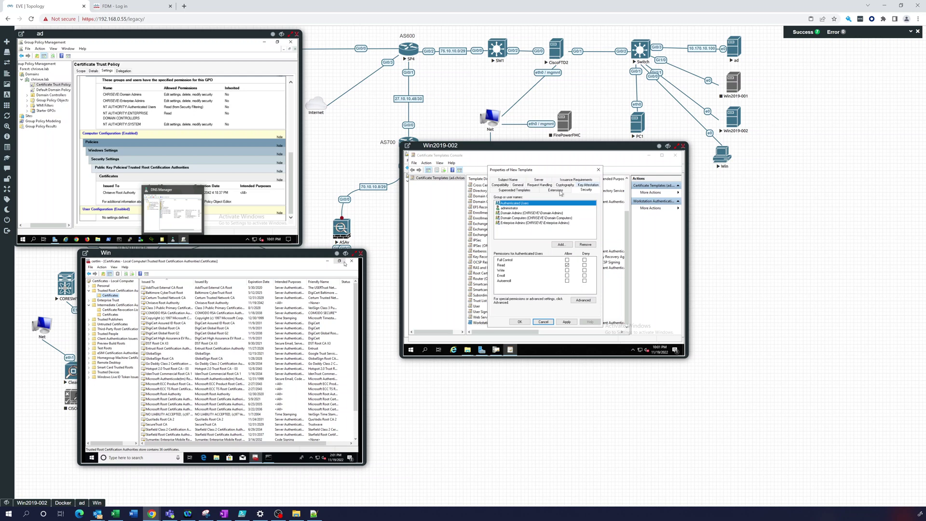
pyautogui.click(511, 220)
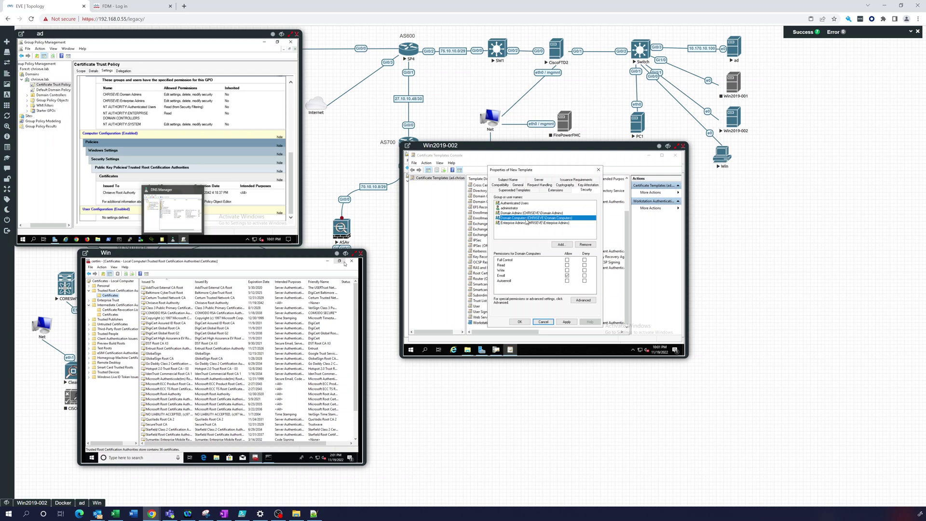
pyautogui.click(567, 282)
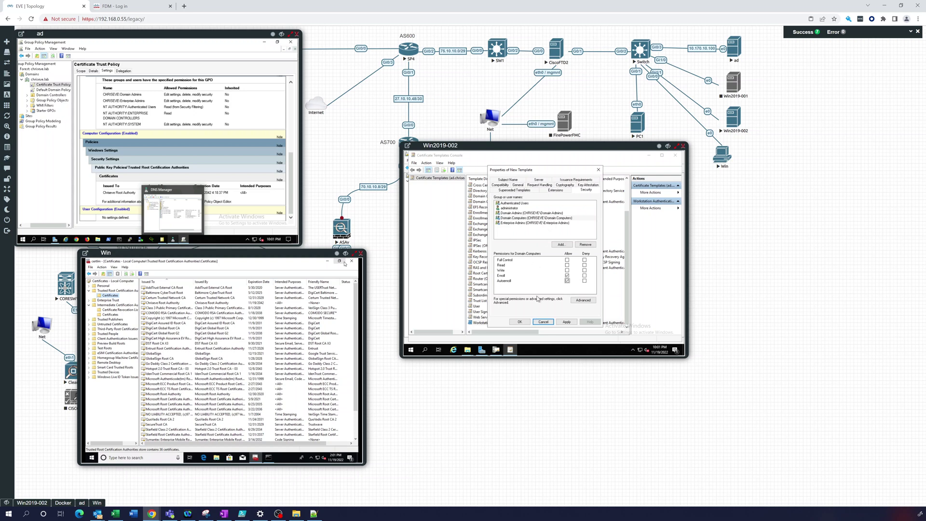
pyautogui.click(521, 322)
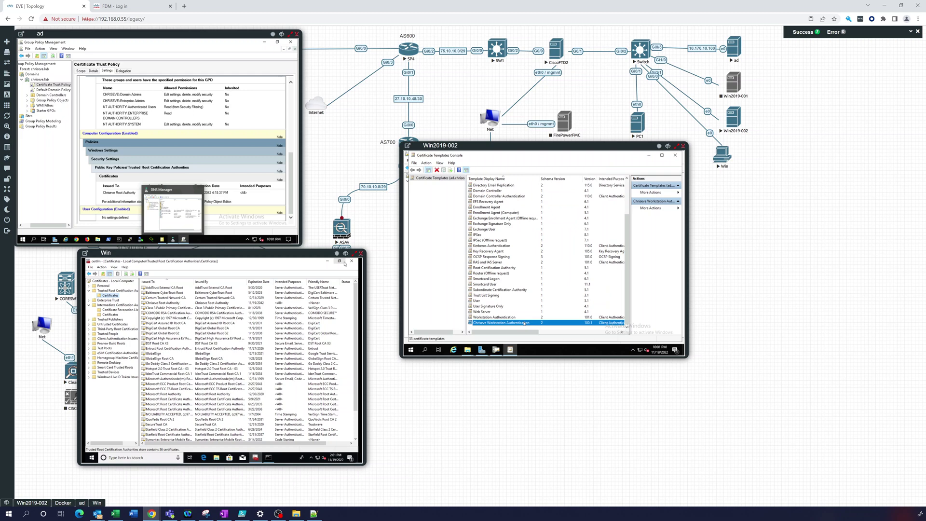
# Step: Select the built-in Web Server template in the Certificate Templates Console
pyautogui.scroll(3, 518, 289)
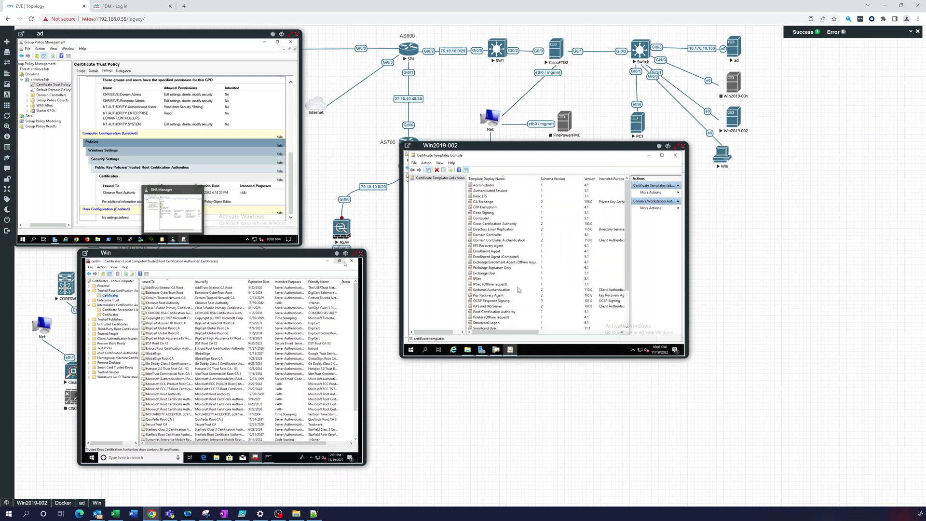
pyautogui.scroll(-3, 518, 290)
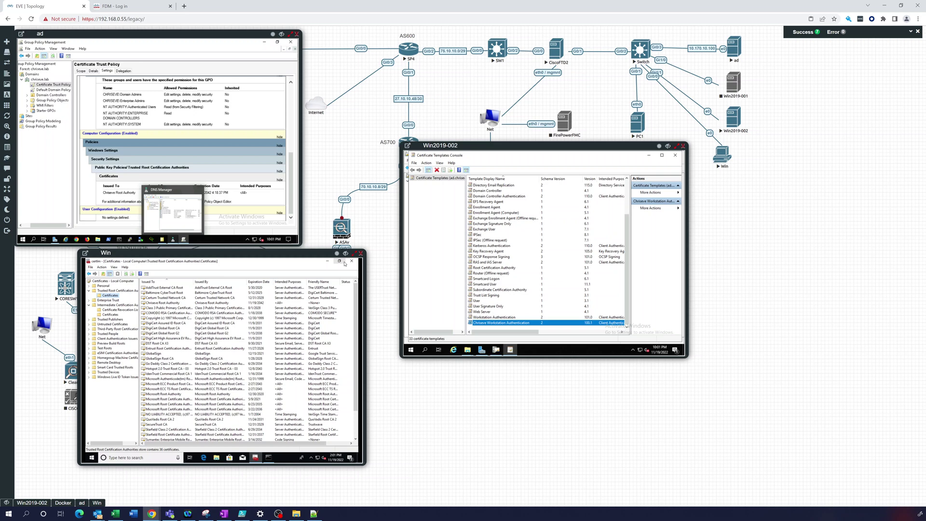
pyautogui.click(484, 312)
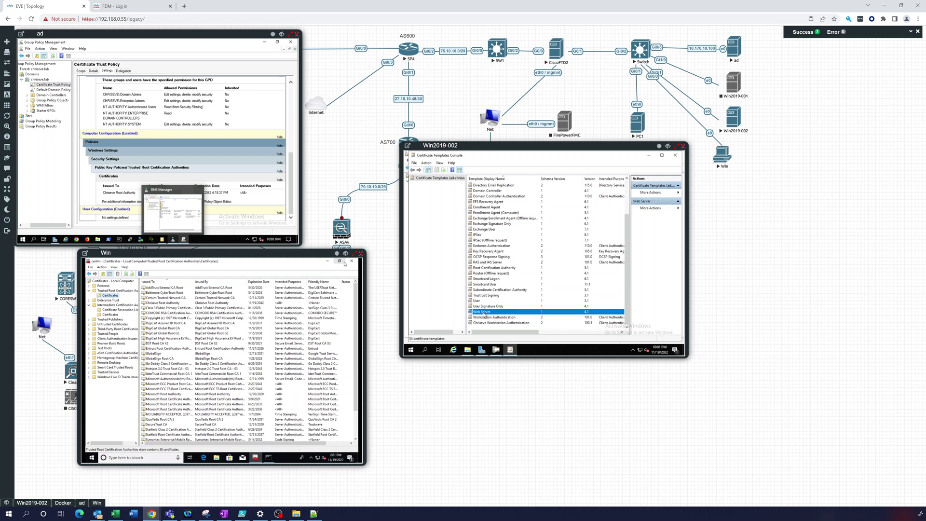
# Step: Duplicate the Web Server template as 'Chriseve Web Server' with a 1-year validity period
pyautogui.rightClick(484, 314)
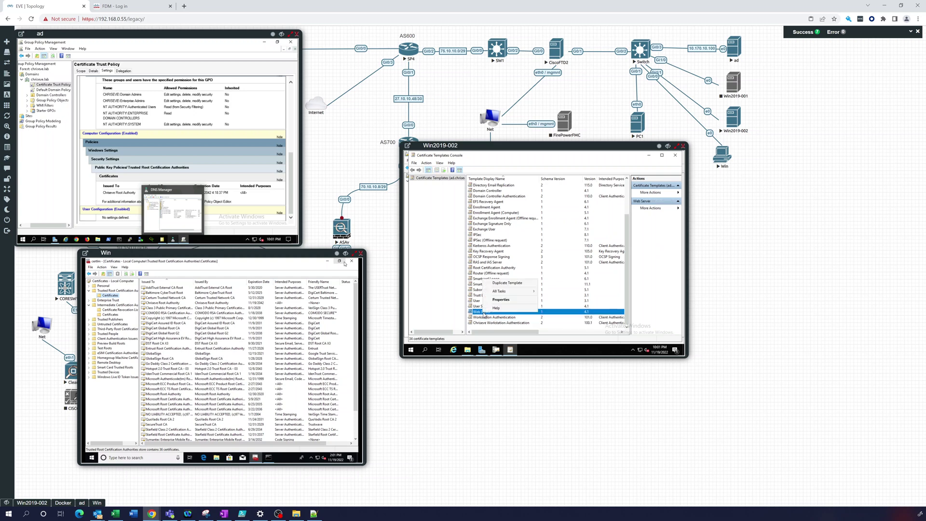
pyautogui.click(503, 283)
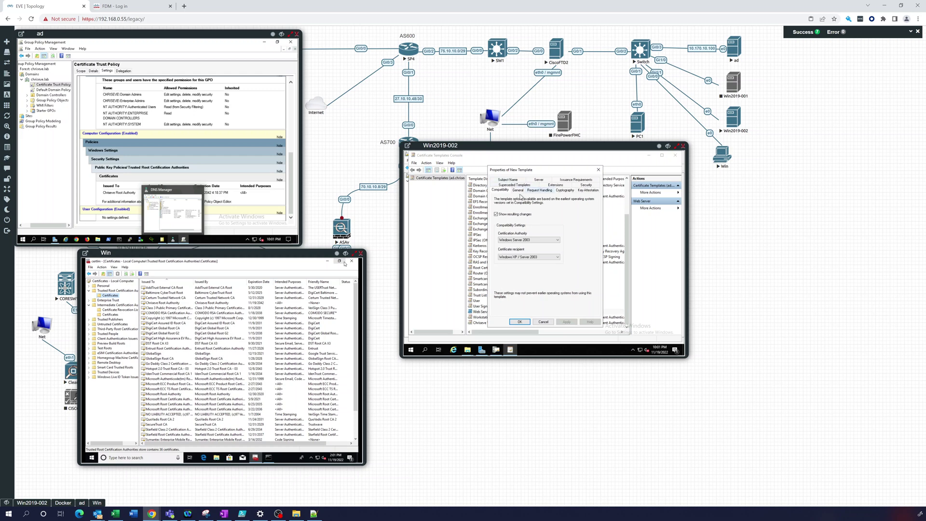
pyautogui.click(519, 190)
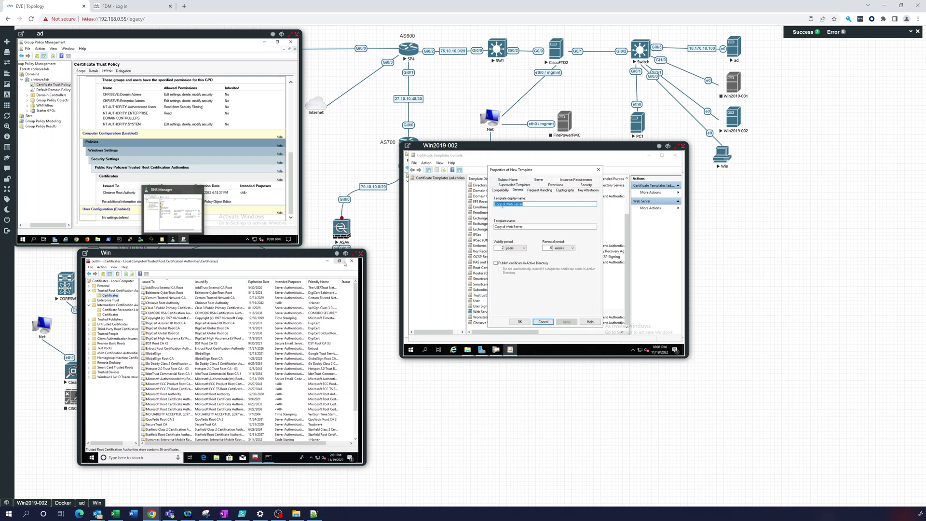
pyautogui.moveTo(507, 204); pyautogui.dragTo(482, 208)
pyautogui.write('Chriseve')
pyautogui.click(502, 226)
pyautogui.click(504, 248)
pyautogui.press('BackSpace')
pyautogui.write('1')
pyautogui.click(526, 321)
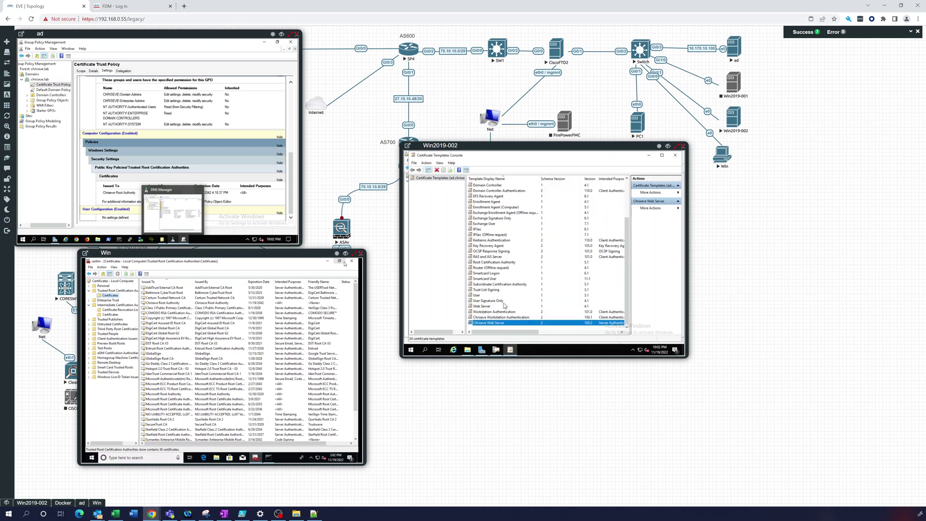
pyautogui.scroll(3, 512, 268)
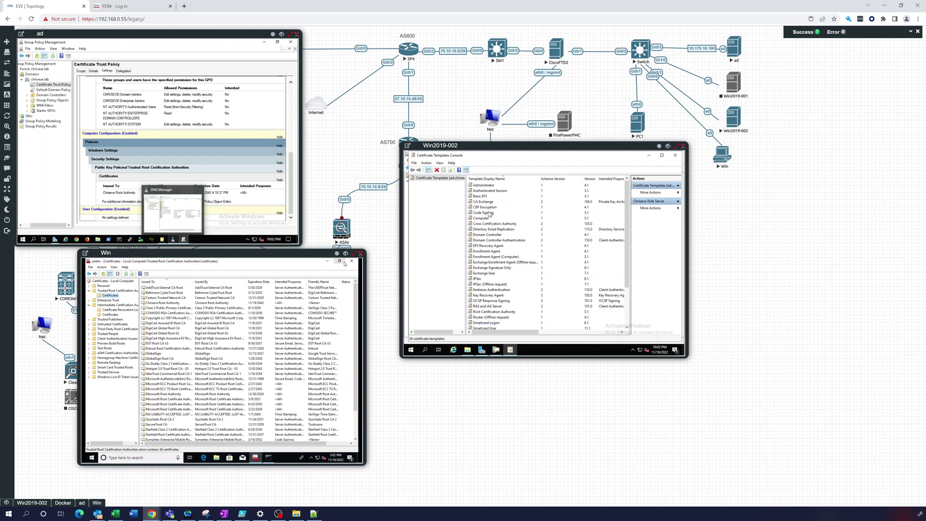
# Step: Duplicate the Code Signing template, replacing 'Copy of' so it is named 'Chriseve Code Signing'
pyautogui.rightClick(487, 213)
pyautogui.click(508, 215)
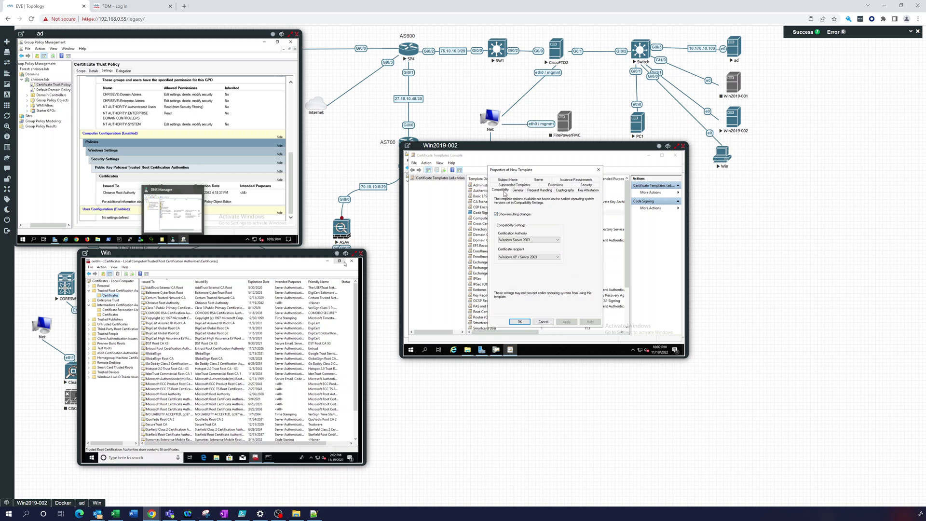
pyautogui.click(519, 190)
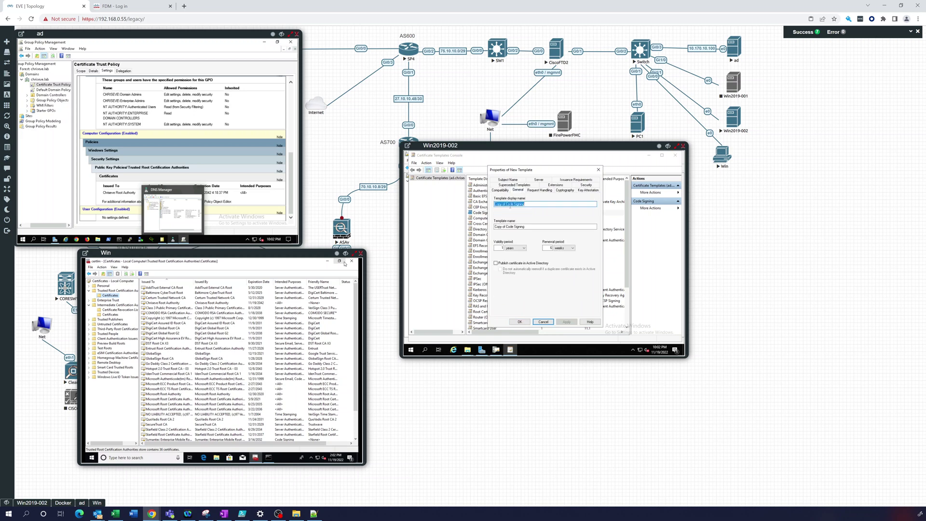
pyautogui.click(505, 204)
pyautogui.moveTo(505, 204); pyautogui.dragTo(489, 207)
pyautogui.write('Chriseve')
pyautogui.click(506, 226)
pyautogui.click(519, 322)
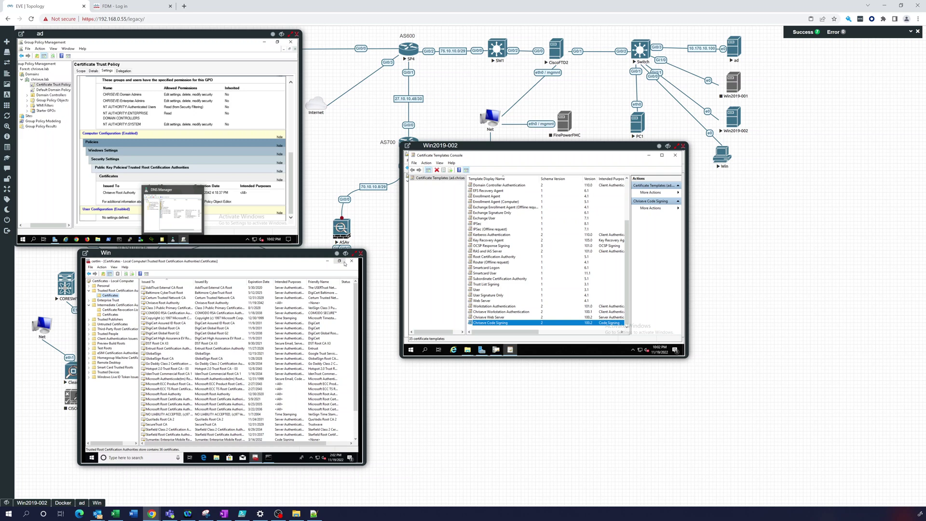
# Step: Close the templates console and issue Chriseve Workstation Authentication, Web Server and Code Signing on the CA
pyautogui.click(675, 156)
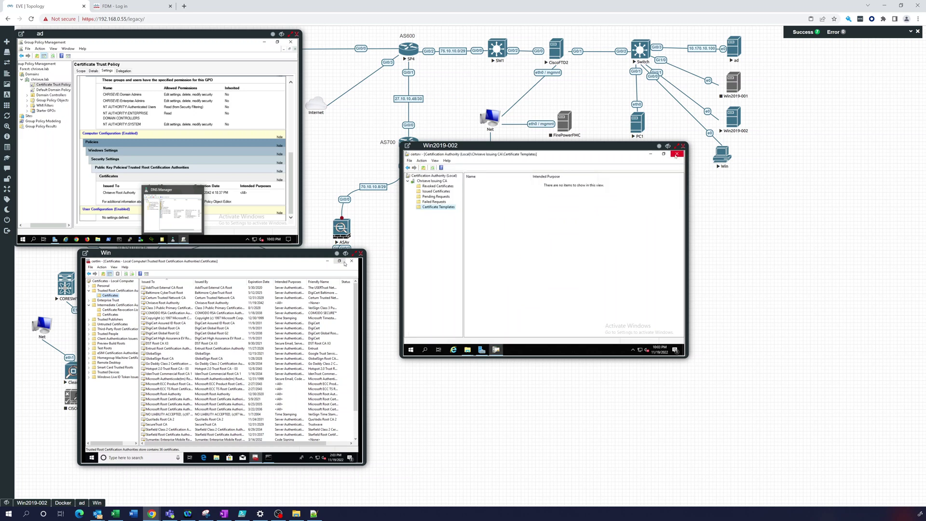
pyautogui.rightClick(436, 208)
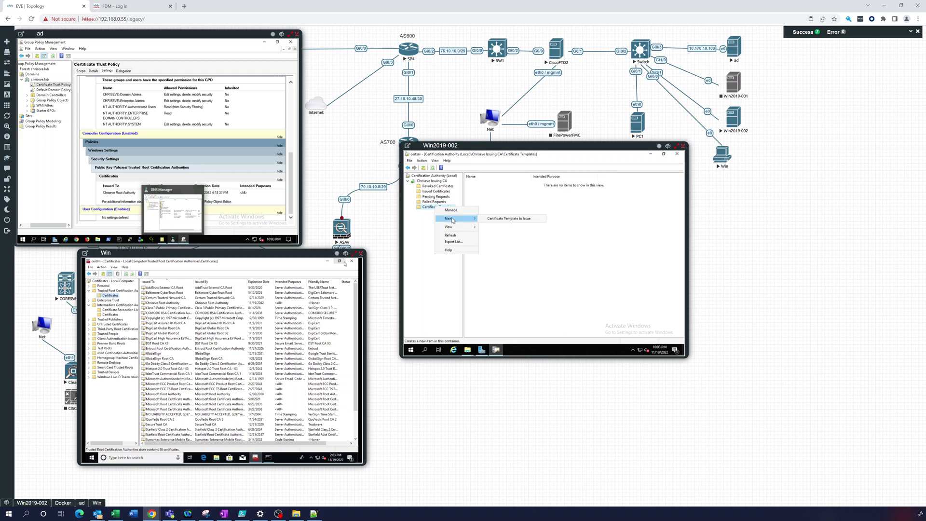
pyautogui.moveTo(457, 227)
pyautogui.click(492, 220)
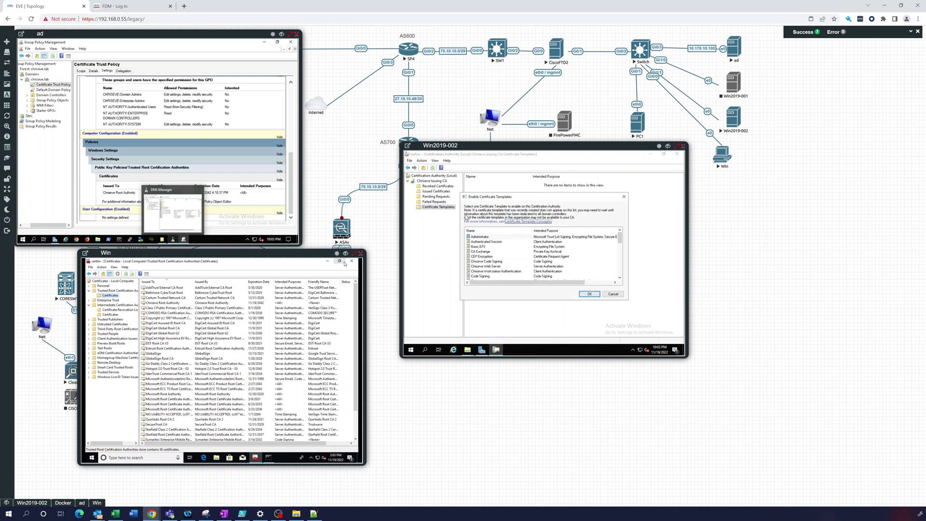
pyautogui.click(612, 294)
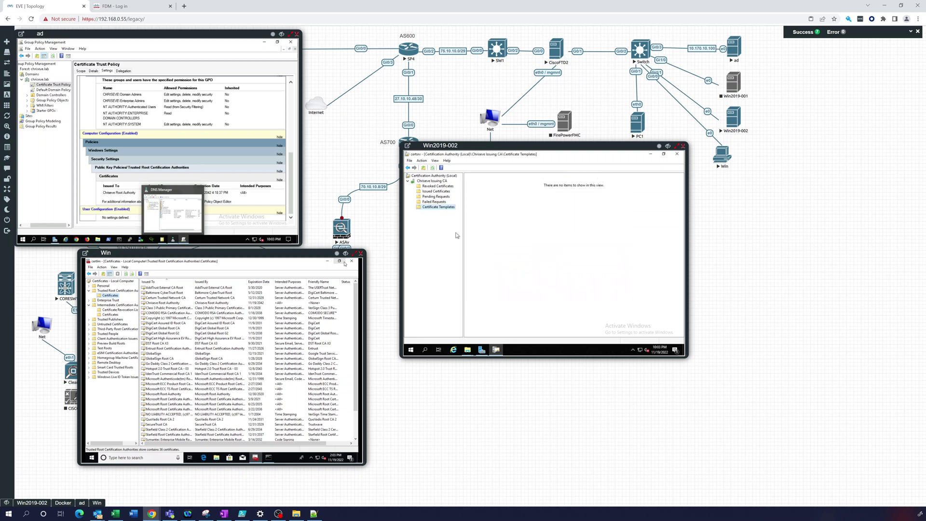
pyautogui.rightClick(431, 208)
pyautogui.moveTo(453, 220)
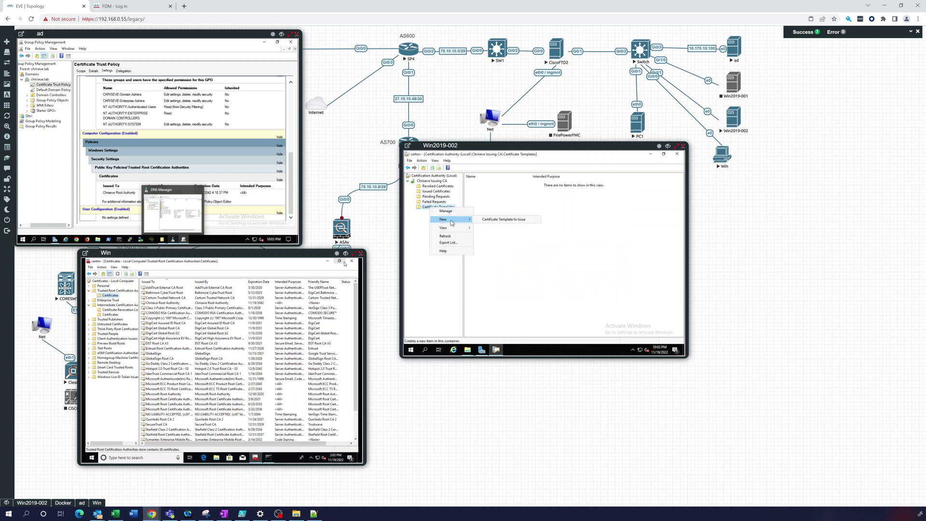
pyautogui.click(496, 219)
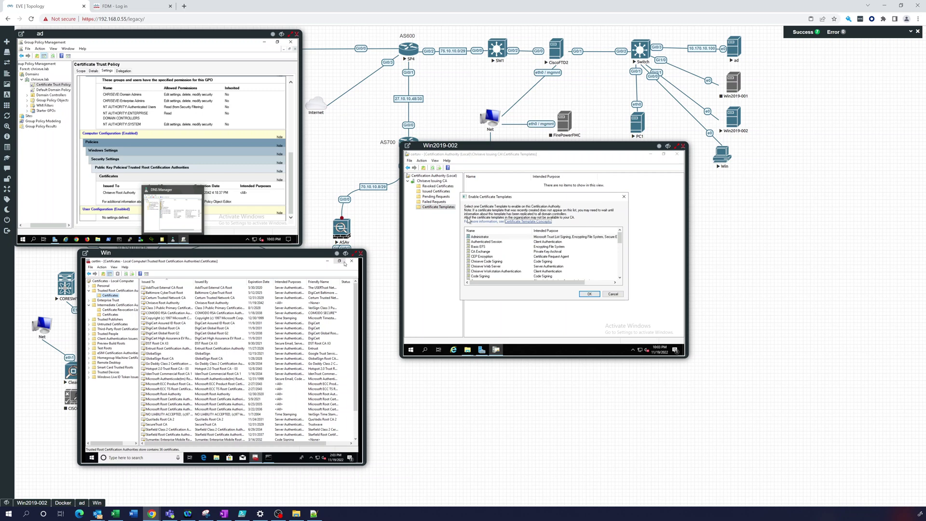
pyautogui.click(500, 263)
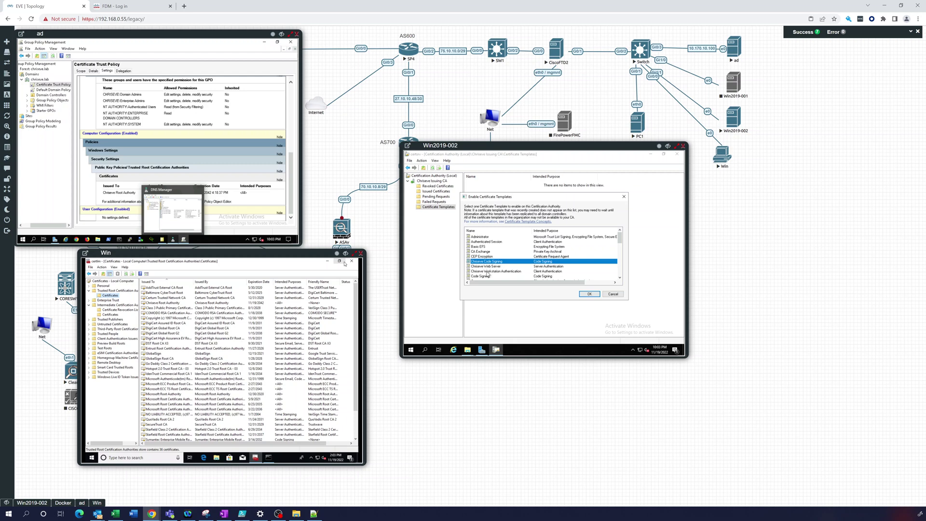
pyautogui.keyDown('shift'); pyautogui.click(487, 271); pyautogui.keyUp('shift')
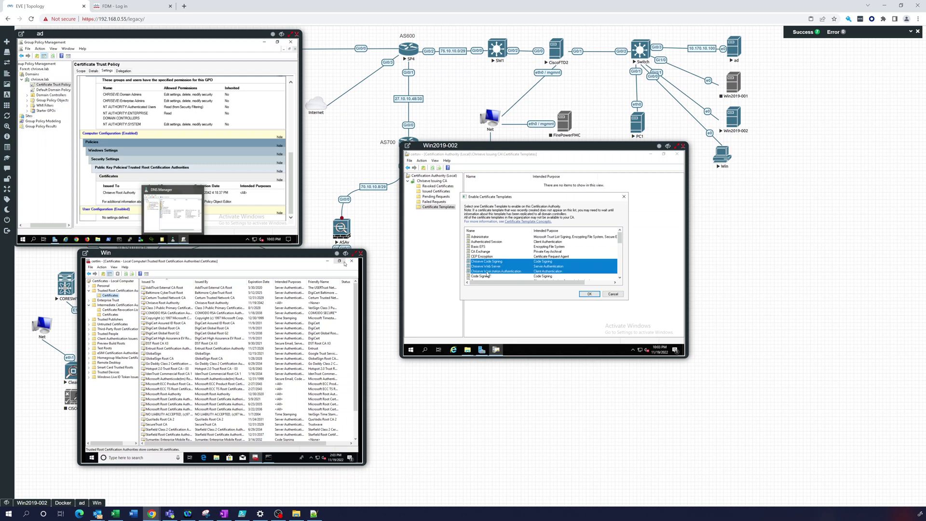
pyautogui.click(589, 294)
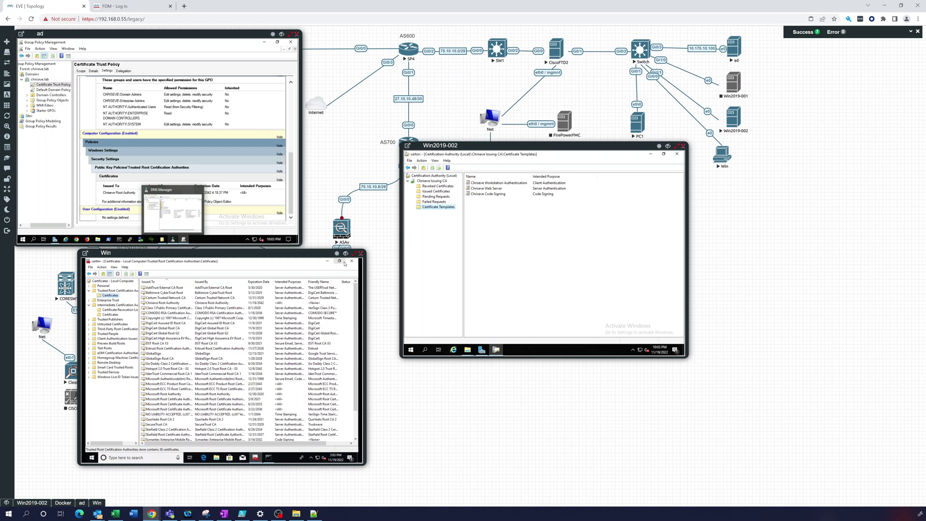
pyautogui.rightClick(499, 191)
pyautogui.click(492, 191)
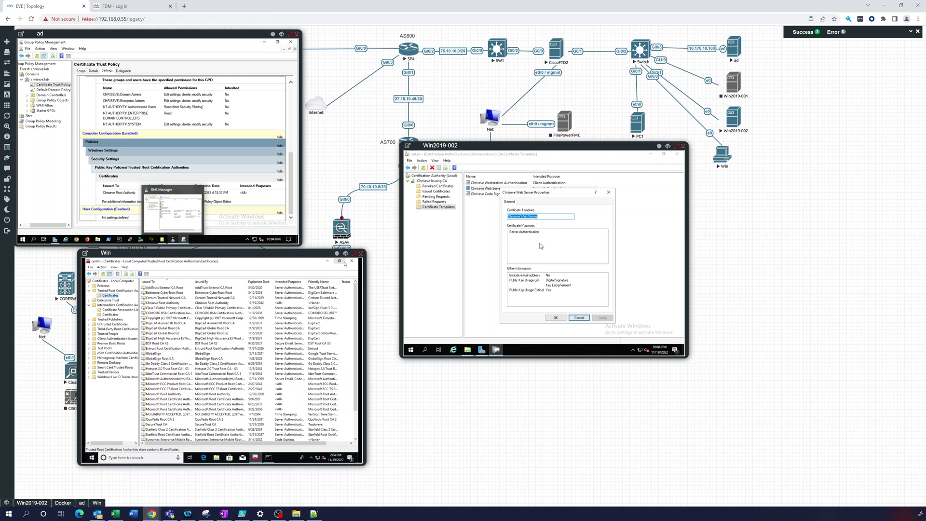
pyautogui.click(579, 318)
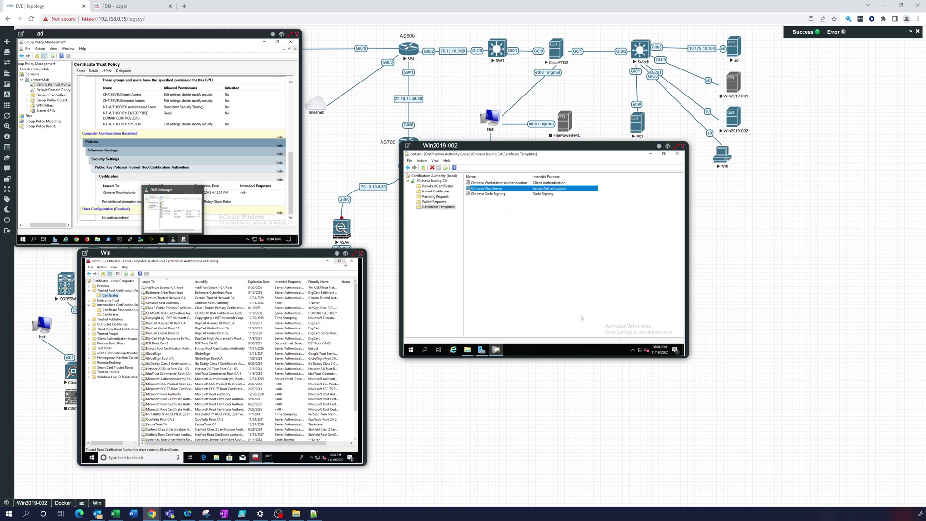
pyautogui.doubleClick(485, 188)
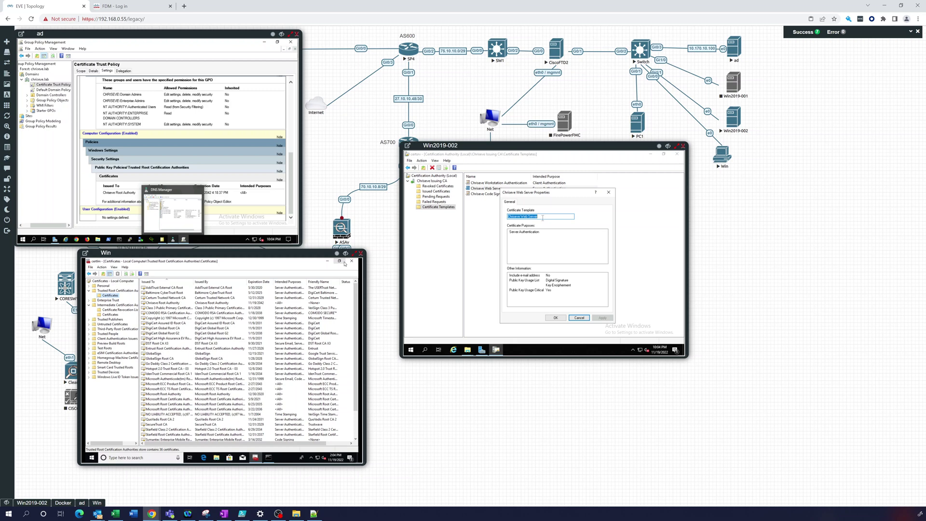
pyautogui.click(585, 319)
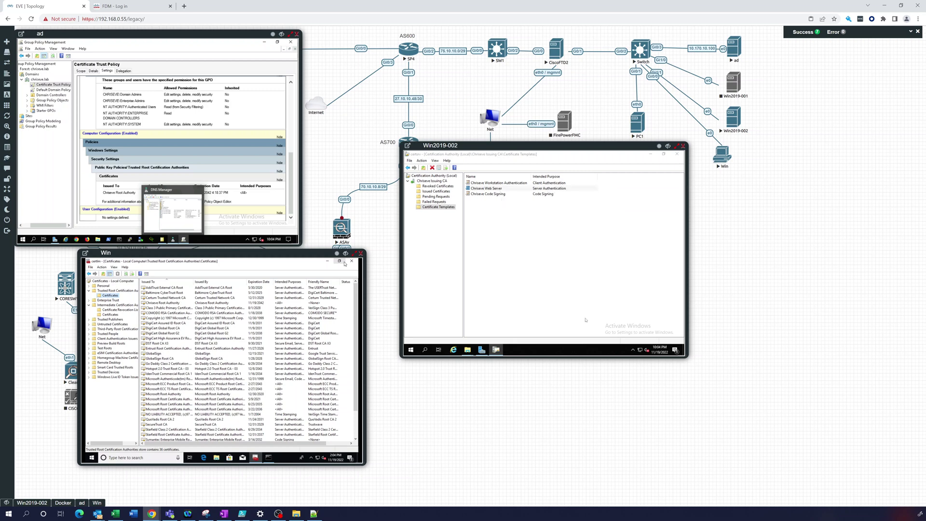
# Step: Manage the CA's certificate templates and open the Chriseve Web Server template's properties
pyautogui.rightClick(440, 207)
pyautogui.click(444, 208)
pyautogui.rightClick(452, 209)
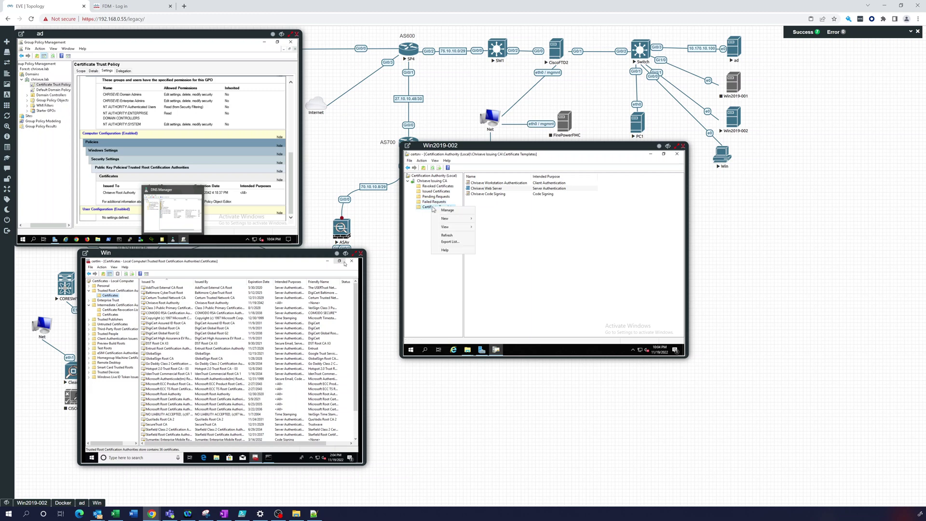
pyautogui.click(447, 211)
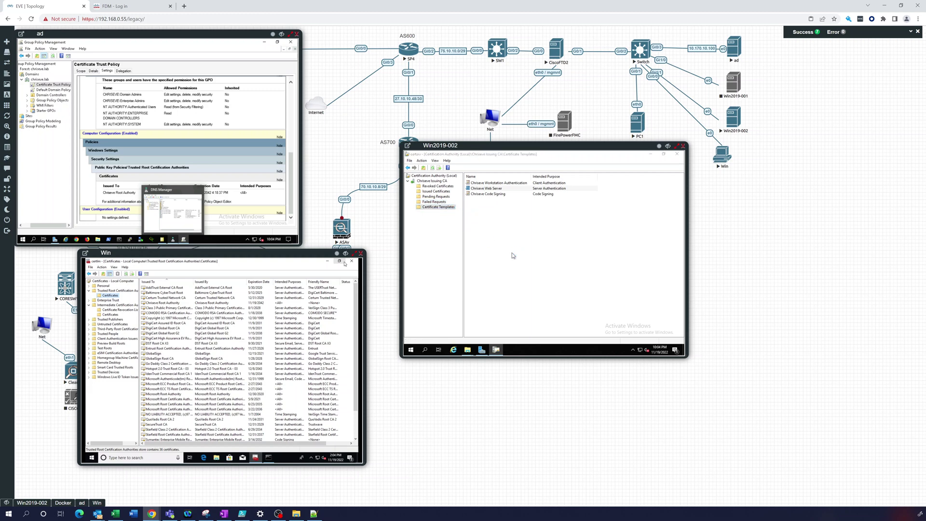
pyautogui.scroll(-3, 505, 287)
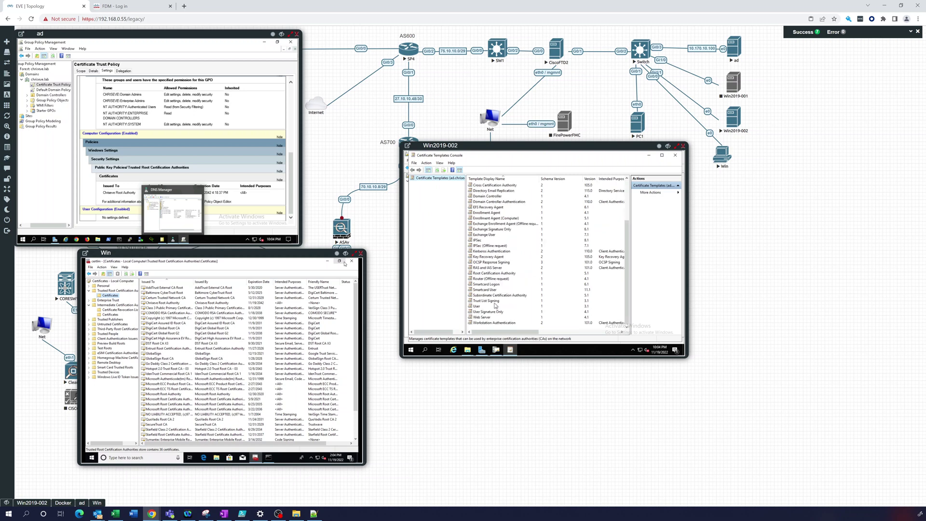
pyautogui.scroll(3, 493, 277)
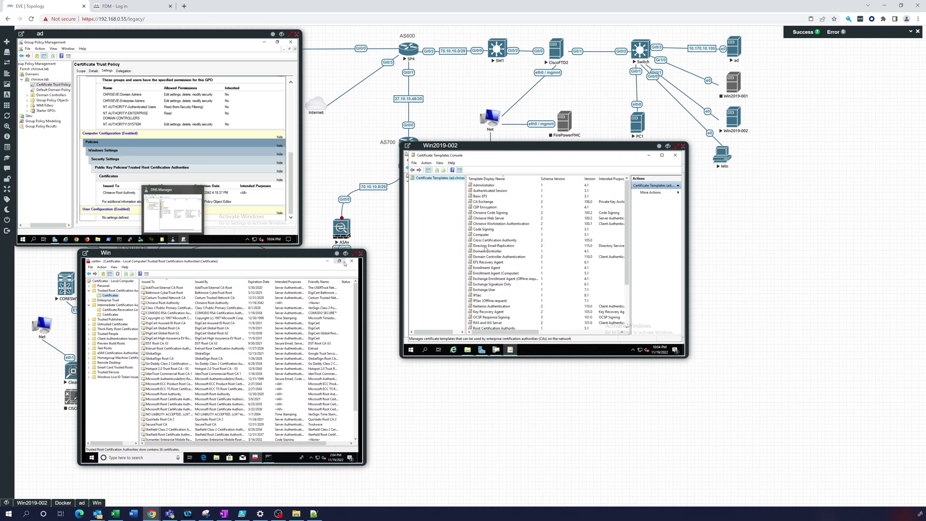
pyautogui.click(495, 218)
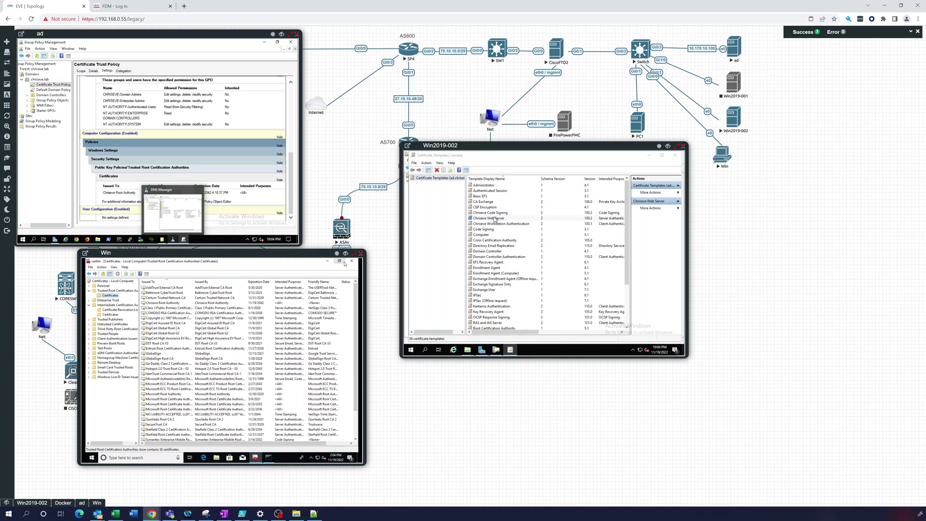
pyautogui.doubleClick(494, 219)
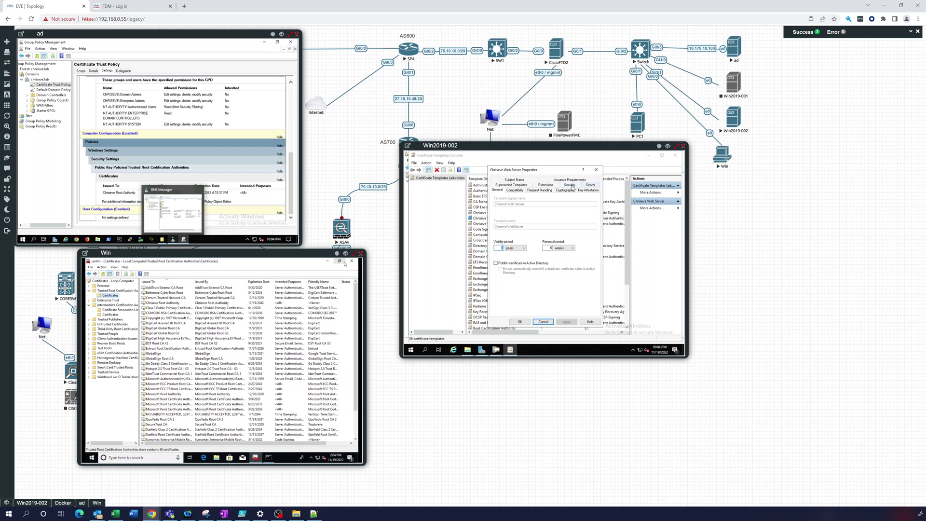
# Step: On the Security tab, add the CA-SUB computer account and allow it Enroll
pyautogui.click(570, 186)
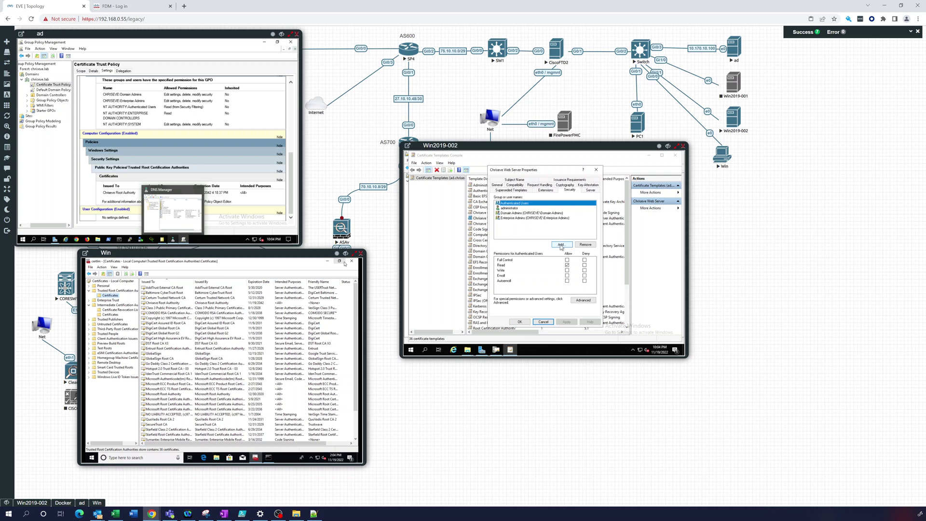
pyautogui.click(561, 245)
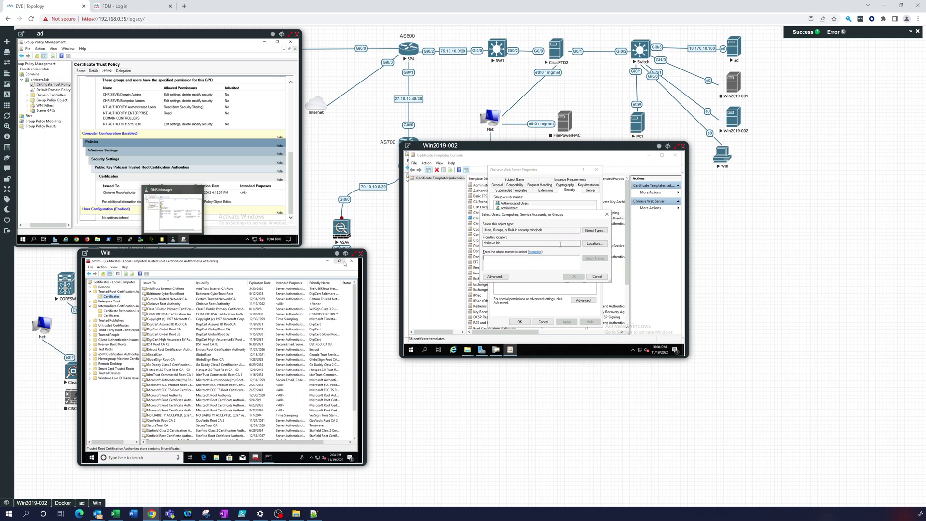
pyautogui.click(590, 232)
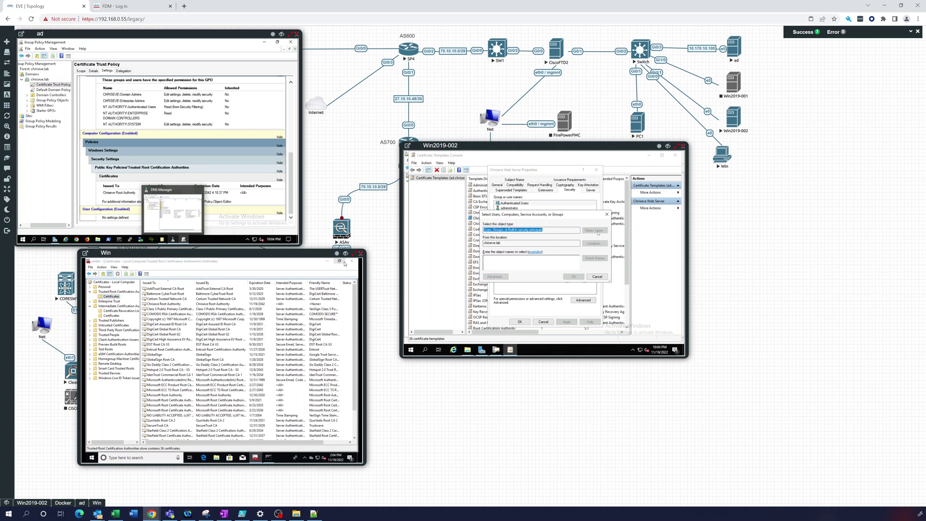
pyautogui.click(486, 245)
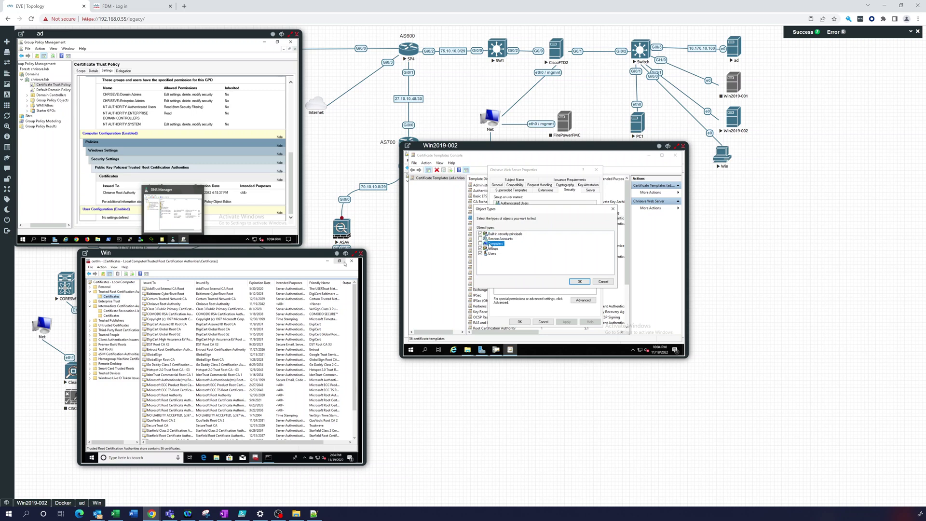
pyautogui.click(481, 244)
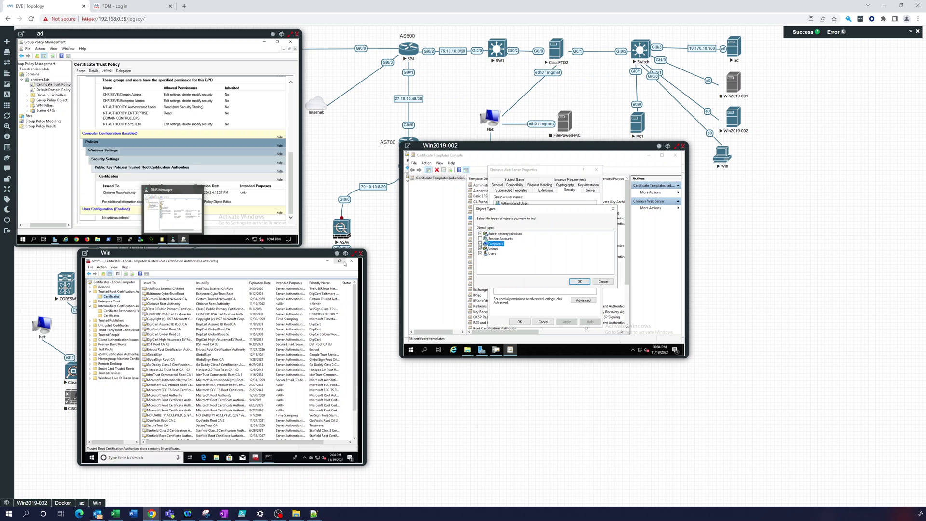
pyautogui.click(581, 282)
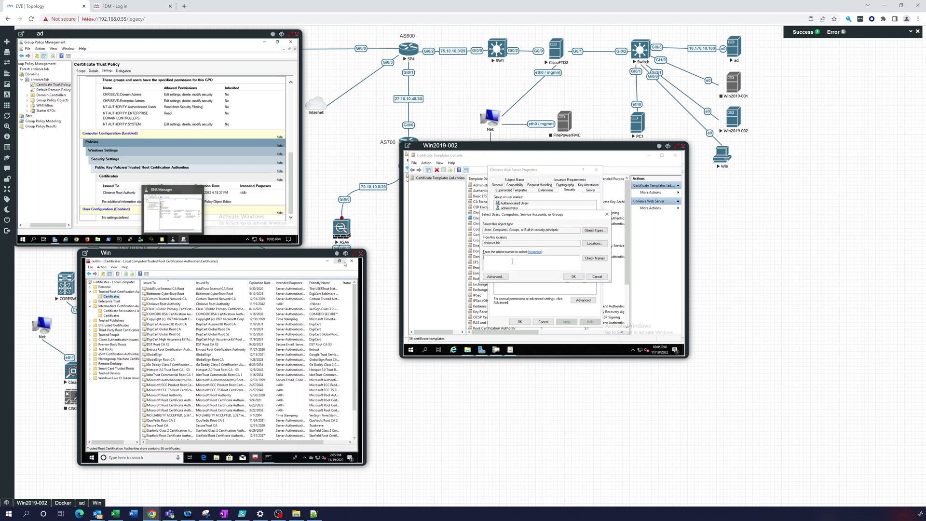
pyautogui.press('BackSpace')
pyautogui.write('ca-sub')
pyautogui.press('Return')
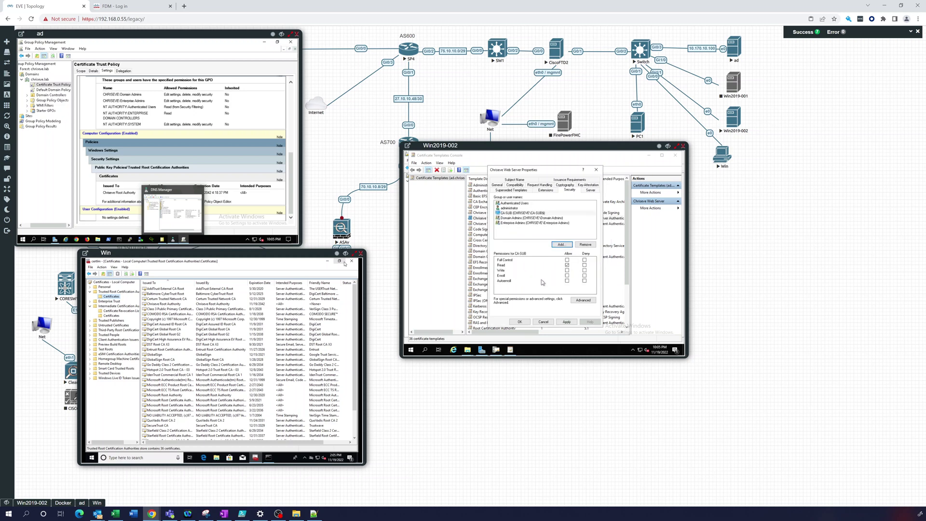
pyautogui.click(567, 276)
# Step: Apply and save the Web Server template permissions, then open Chriseve Code Signing's properties
pyautogui.click(567, 322)
pyautogui.click(523, 322)
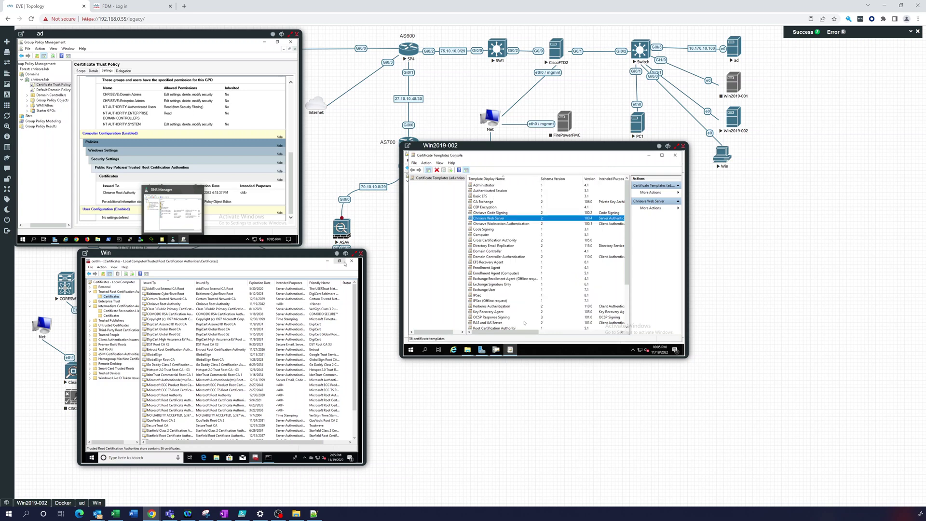
pyautogui.click(490, 213)
pyautogui.rightClick(488, 215)
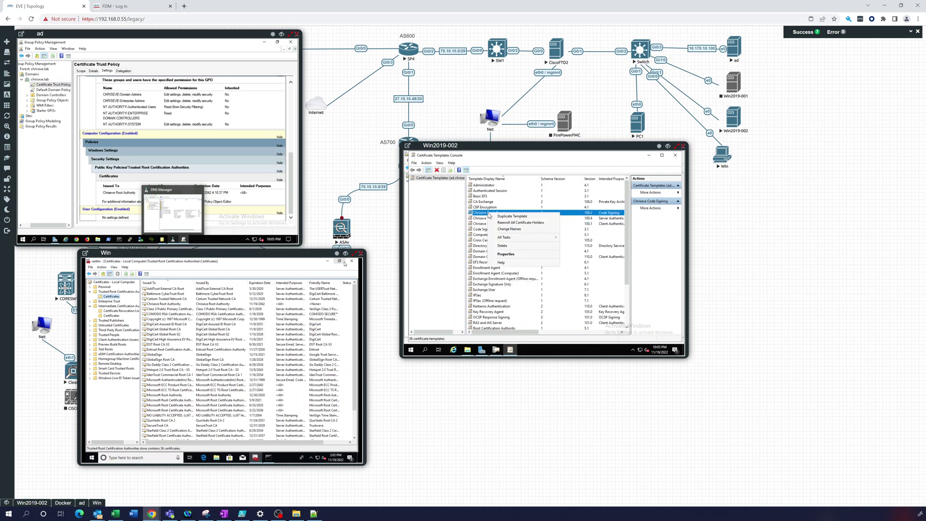
pyautogui.click(513, 258)
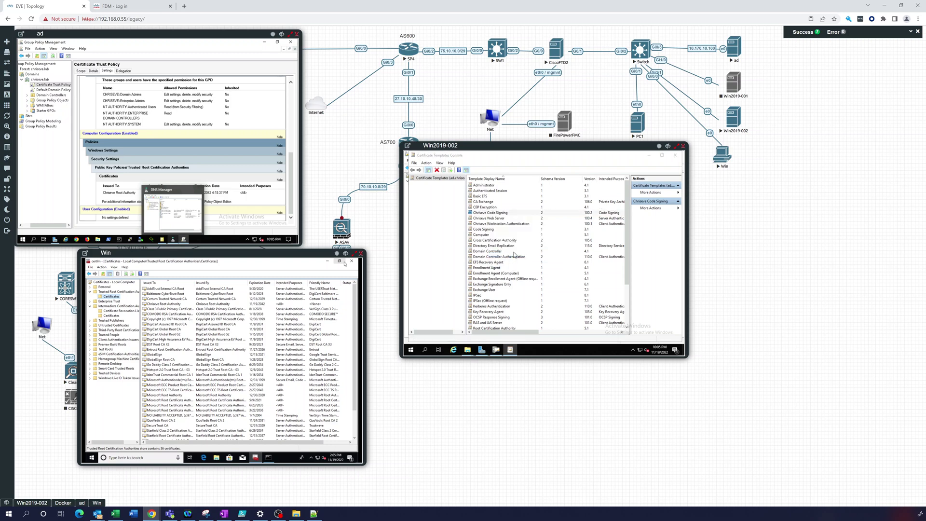
pyautogui.click(172, 240)
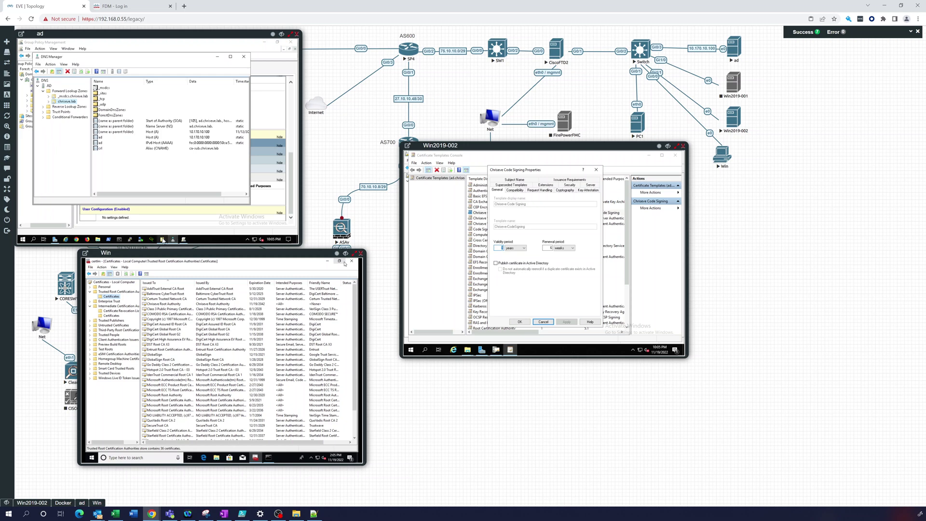
pyautogui.click(152, 240)
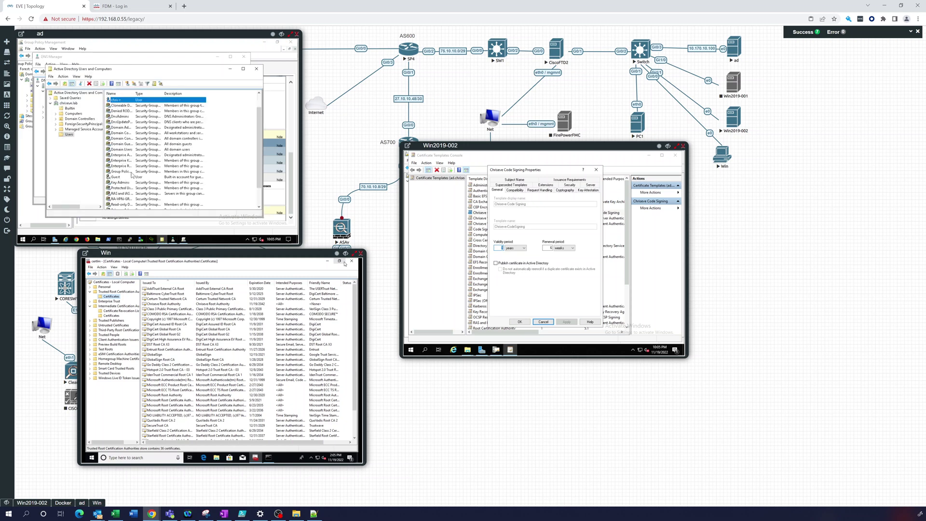
pyautogui.scroll(-1, 151, 207)
pyautogui.moveTo(145, 200); pyautogui.dragTo(124, 193)
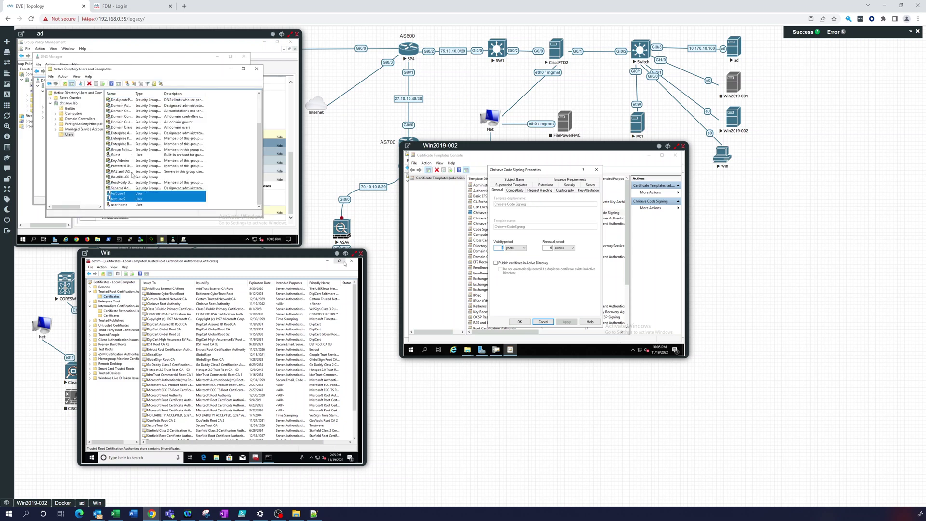
# Step: Add a test user account to Chriseve Code Signing's security with Allow Enroll, and save
pyautogui.click(569, 185)
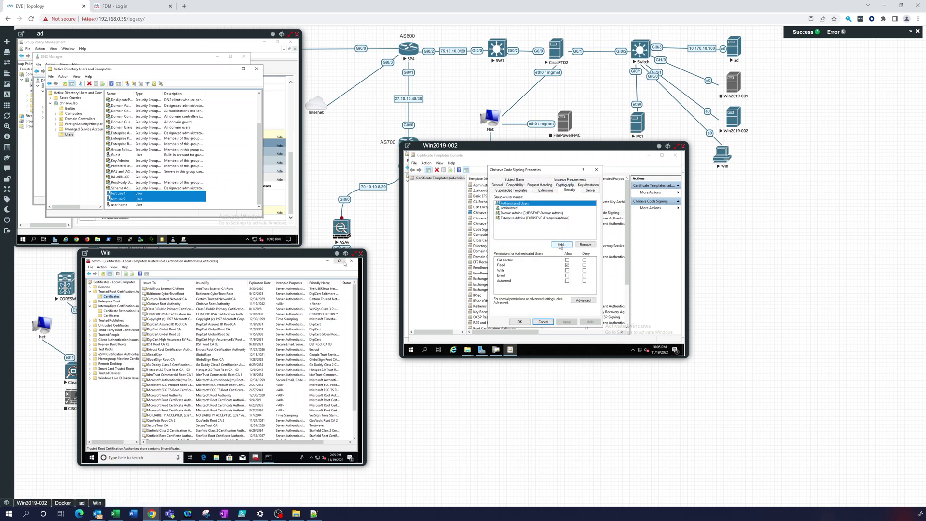
pyautogui.click(562, 245)
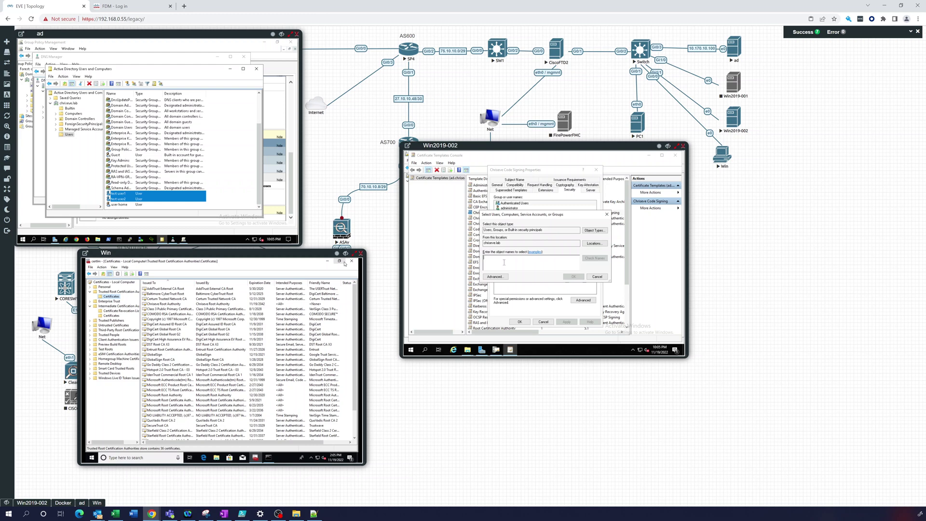
pyautogui.write('c')
pyautogui.click(572, 276)
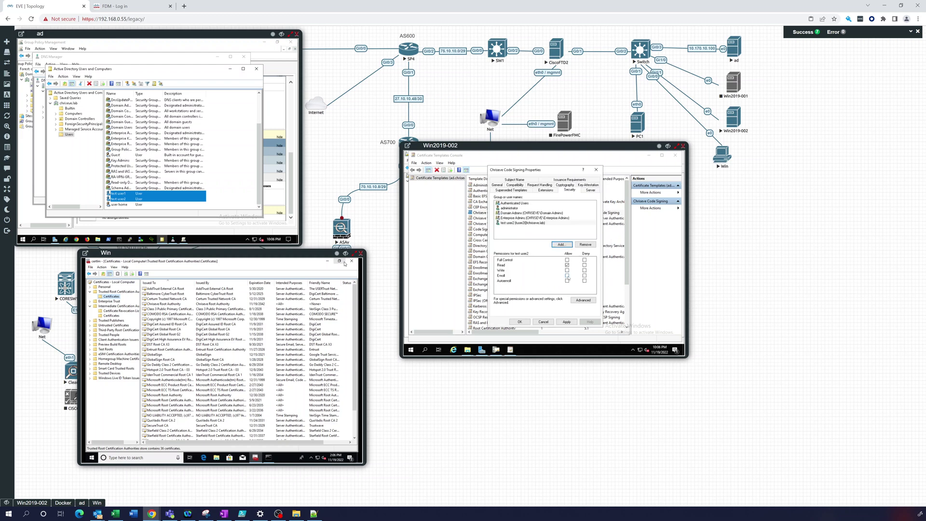
pyautogui.click(506, 226)
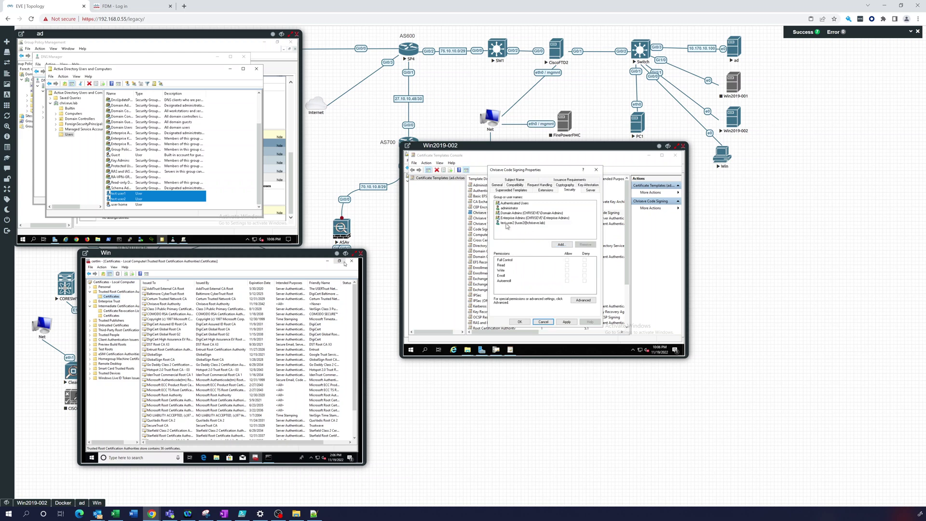
pyautogui.click(507, 224)
pyautogui.click(567, 276)
pyautogui.click(523, 322)
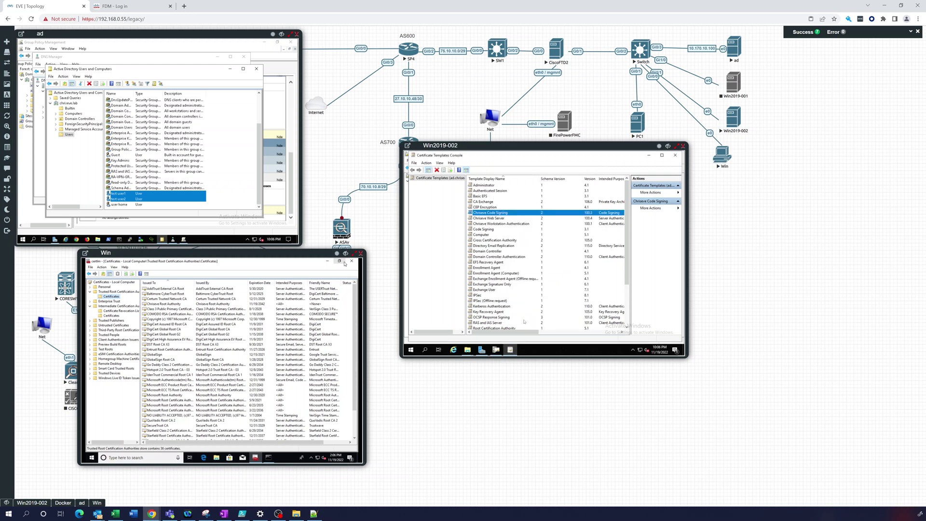
# Step: Close the Certificate Templates Console, returning to the CA's list of issued Chriseve templates
pyautogui.click(679, 158)
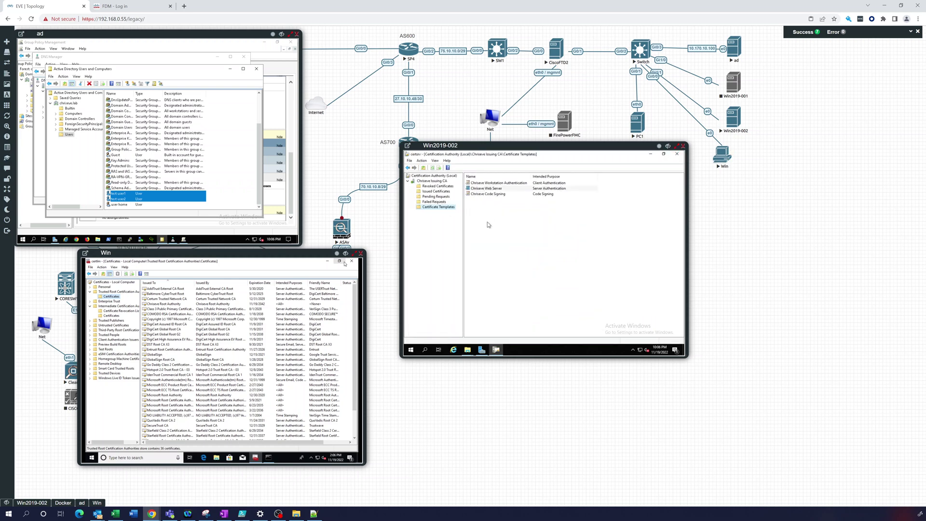